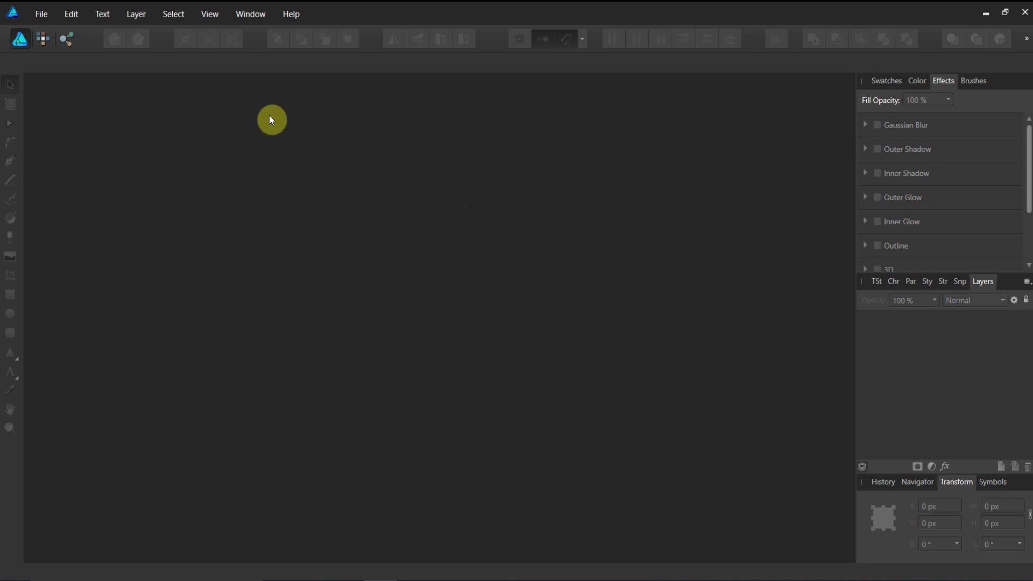
Step: Create a new Web document, 1080 × 1080 px, measured in pixels
{"action": "left_click", "coordinate": [48, 14]}
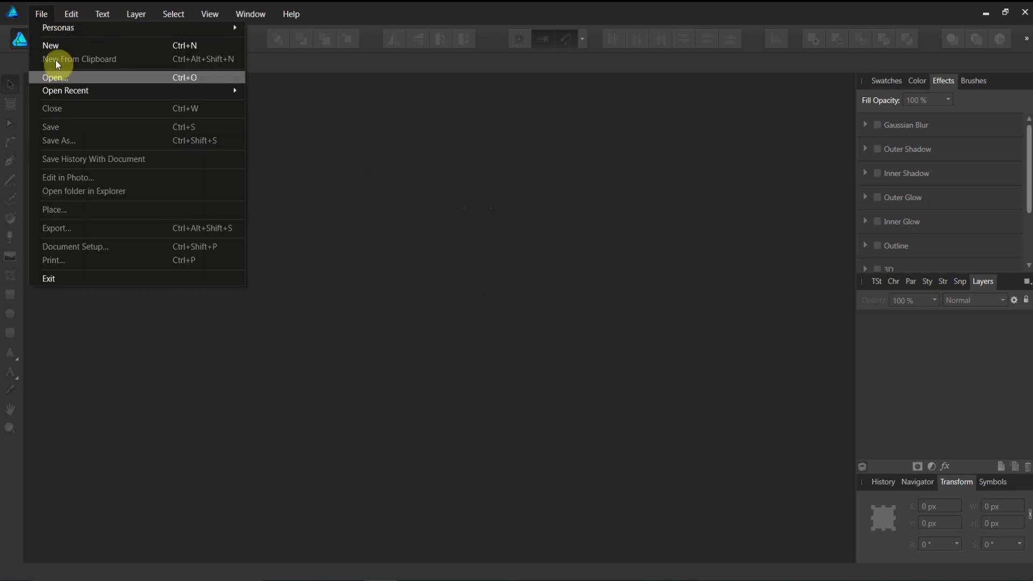
{"action": "left_click", "coordinate": [56, 47]}
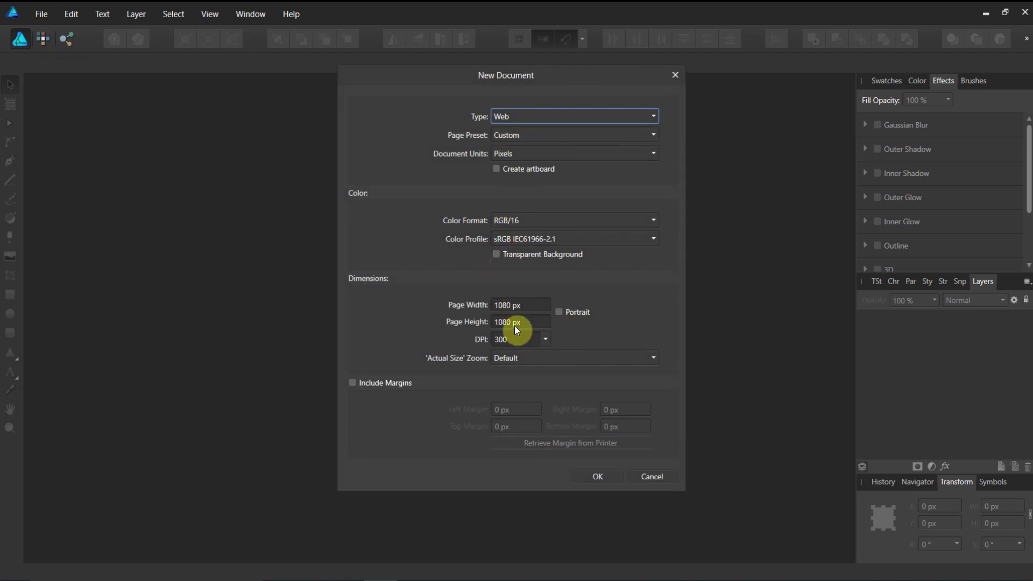
{"action": "left_click", "coordinate": [602, 479]}
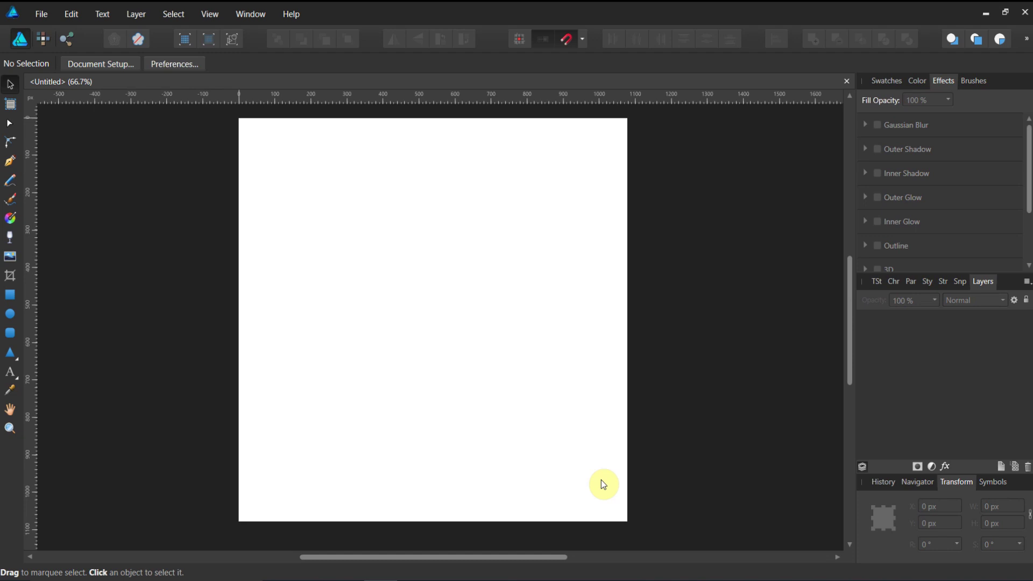
Step: Start placing an image and browse to Documents > LOGO FILES > png files
{"action": "left_click", "coordinate": [39, 13]}
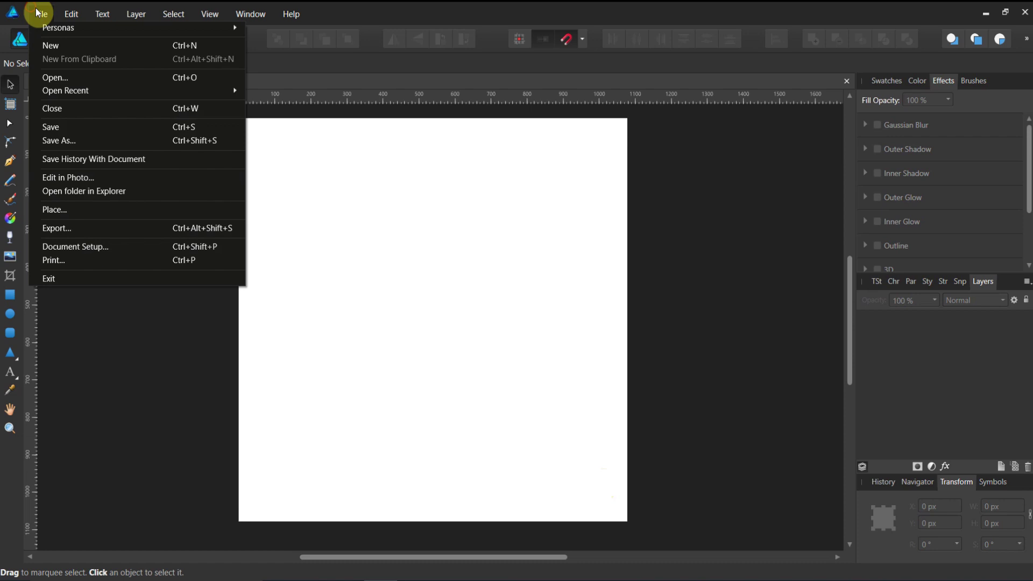
{"action": "left_click", "coordinate": [69, 210]}
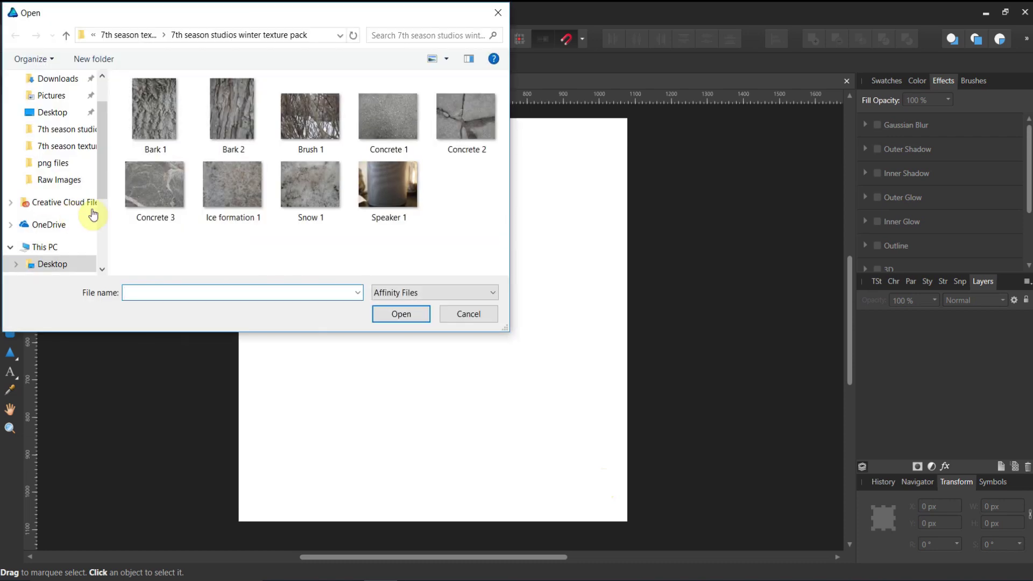
{"action": "left_click", "coordinate": [66, 35]}
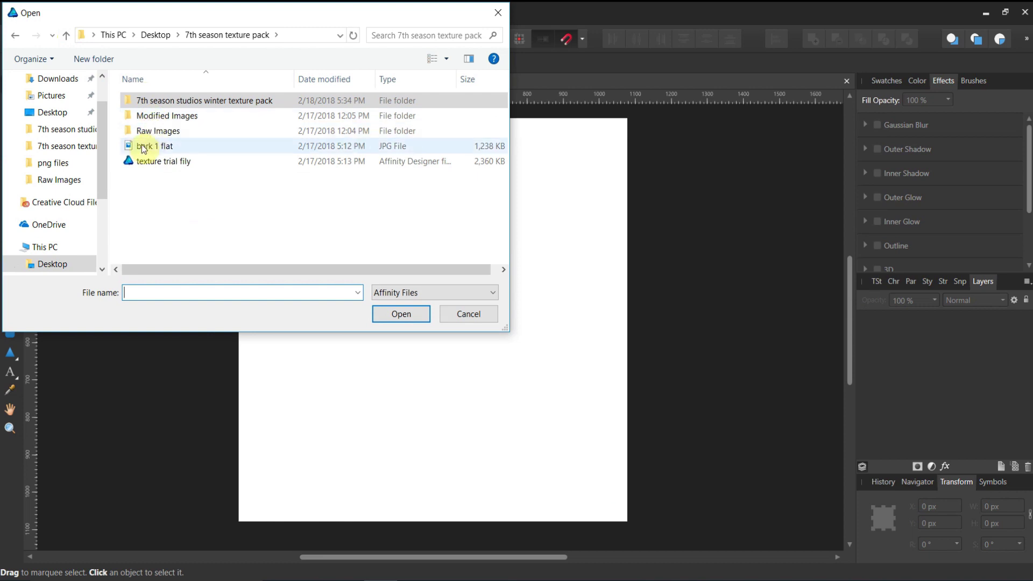
{"action": "left_click", "coordinate": [61, 80]}
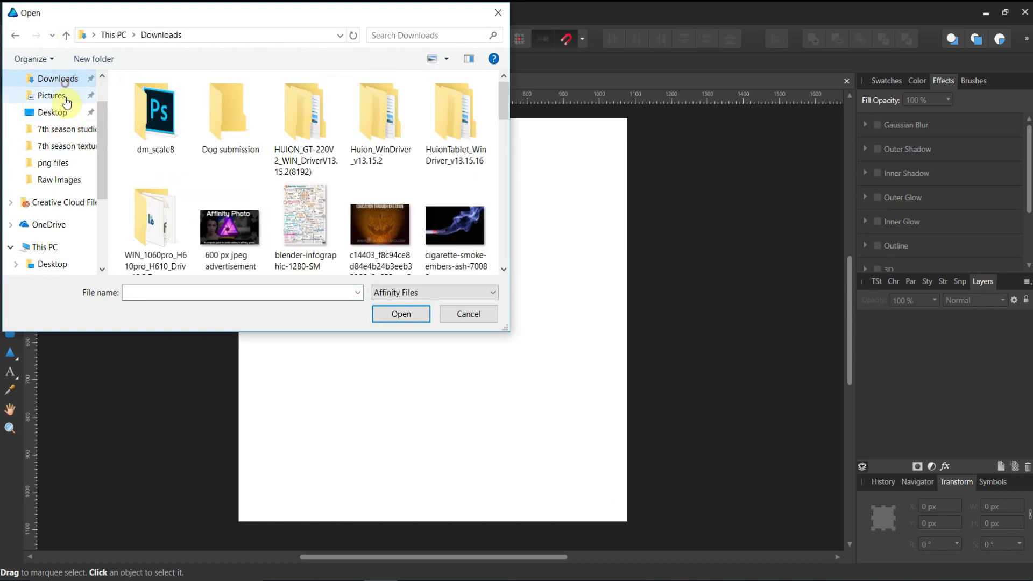
{"action": "scroll", "coordinate": [68, 113], "scroll_direction": "up", "scroll_amount": 1}
{"action": "left_click", "coordinate": [58, 108]}
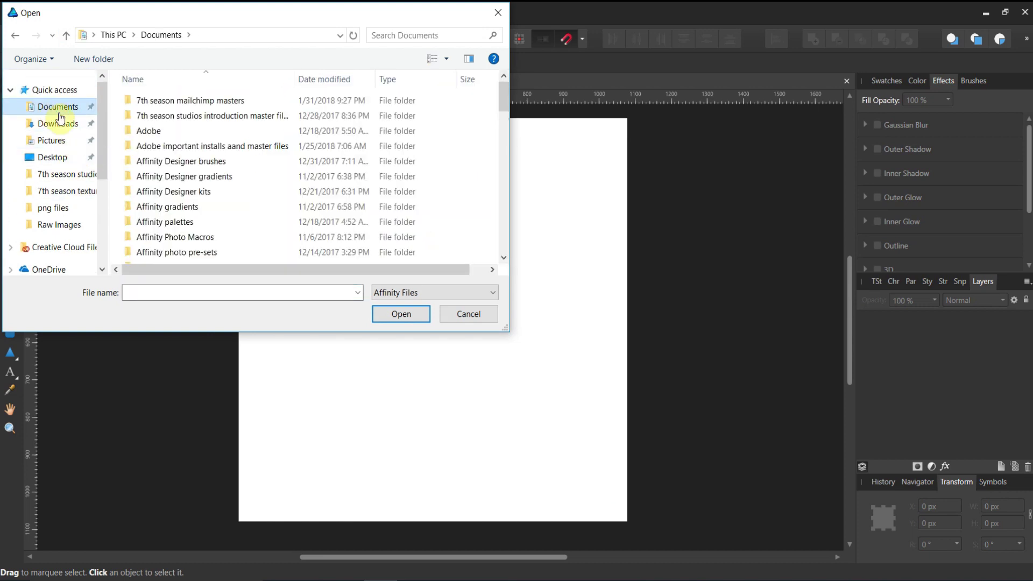
{"action": "scroll", "coordinate": [122, 237], "scroll_direction": "down", "scroll_amount": 5}
{"action": "scroll", "coordinate": [143, 196], "scroll_direction": "down", "scroll_amount": 2}
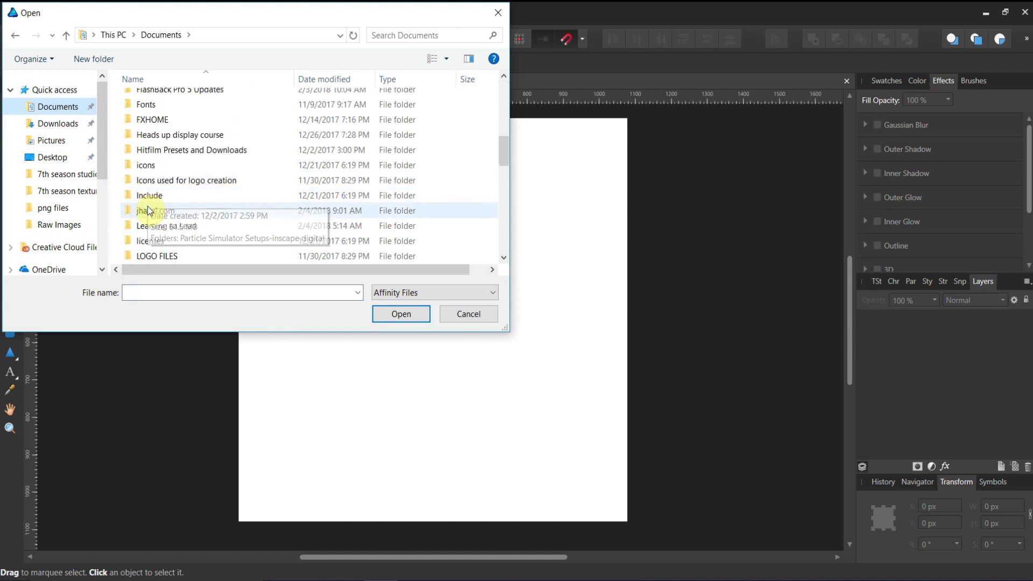
{"action": "double_click", "coordinate": [149, 257]}
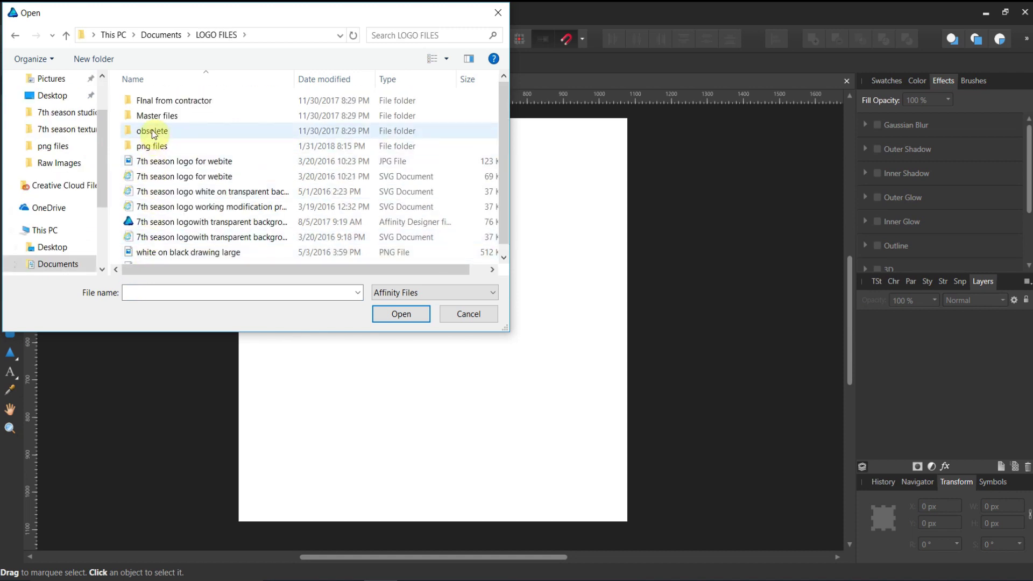
{"action": "double_click", "coordinate": [151, 146]}
Step: Place the 'black on trans png' elephant logo on the page, aligned to the top edge (Y 0)
{"action": "left_click", "coordinate": [296, 115]}
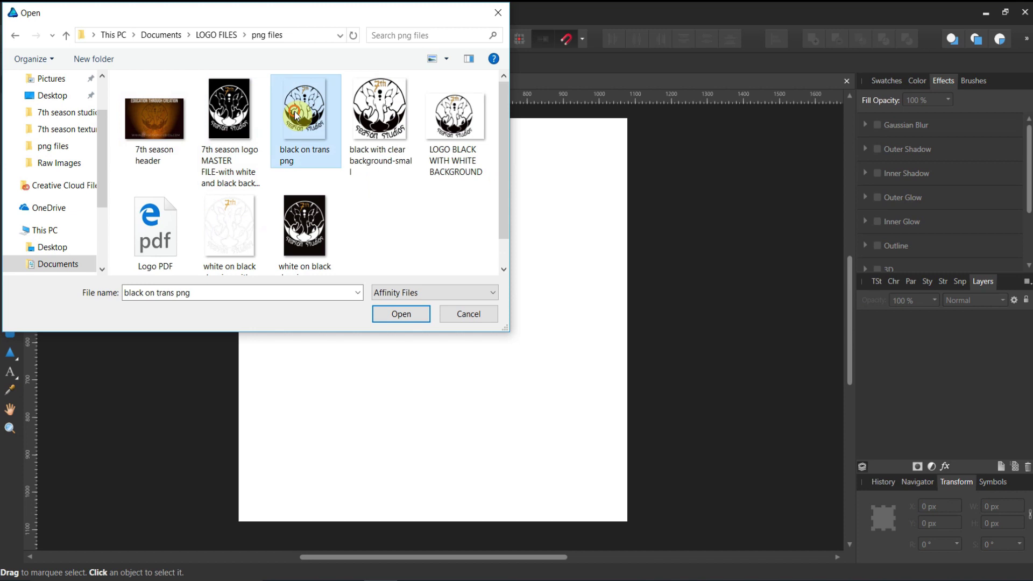
{"action": "left_click", "coordinate": [399, 315]}
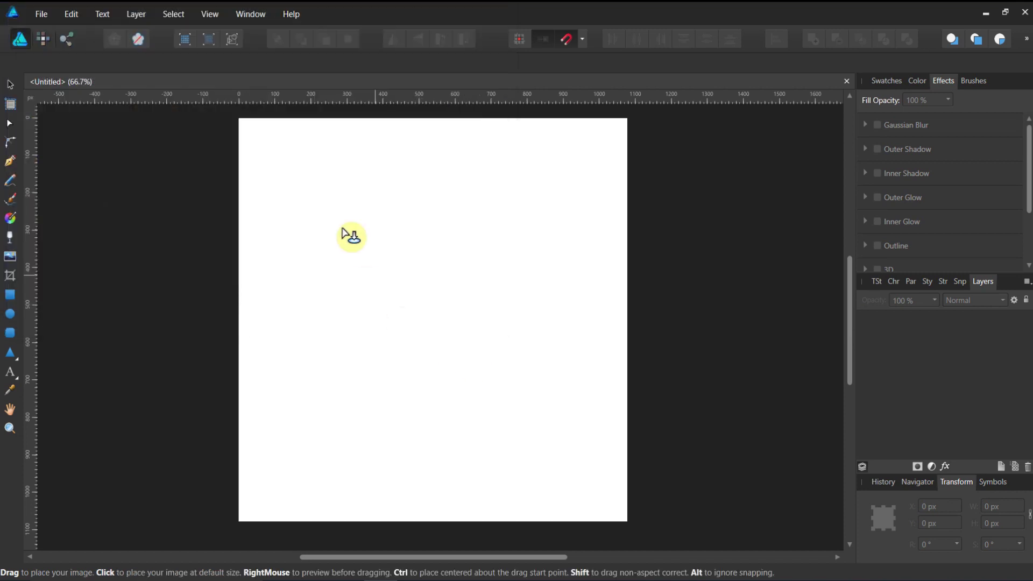
{"action": "left_click_drag", "start_coordinate": [287, 165], "coordinate": [677, 507]}
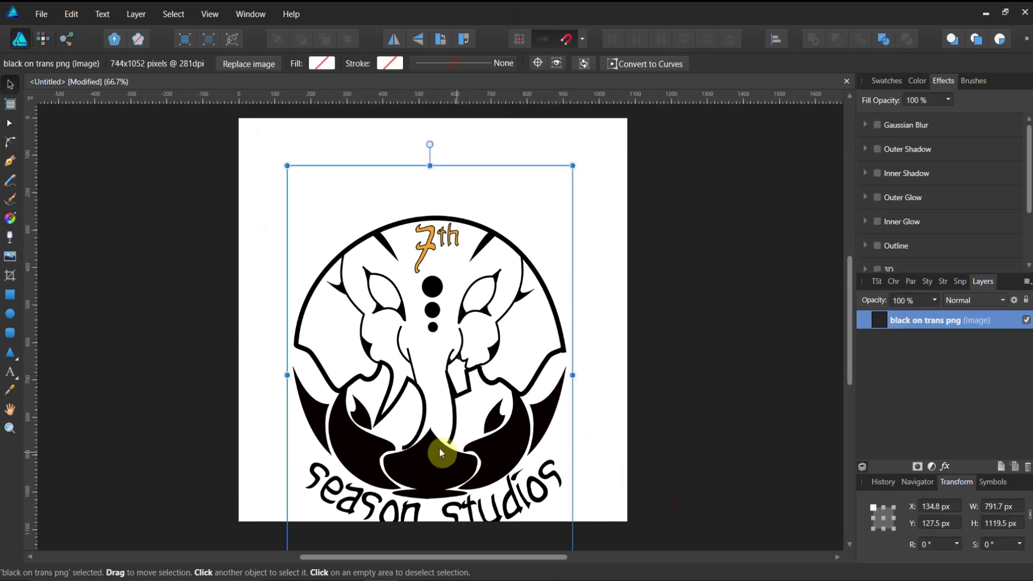
{"action": "left_click_drag", "start_coordinate": [439, 447], "coordinate": [429, 398]}
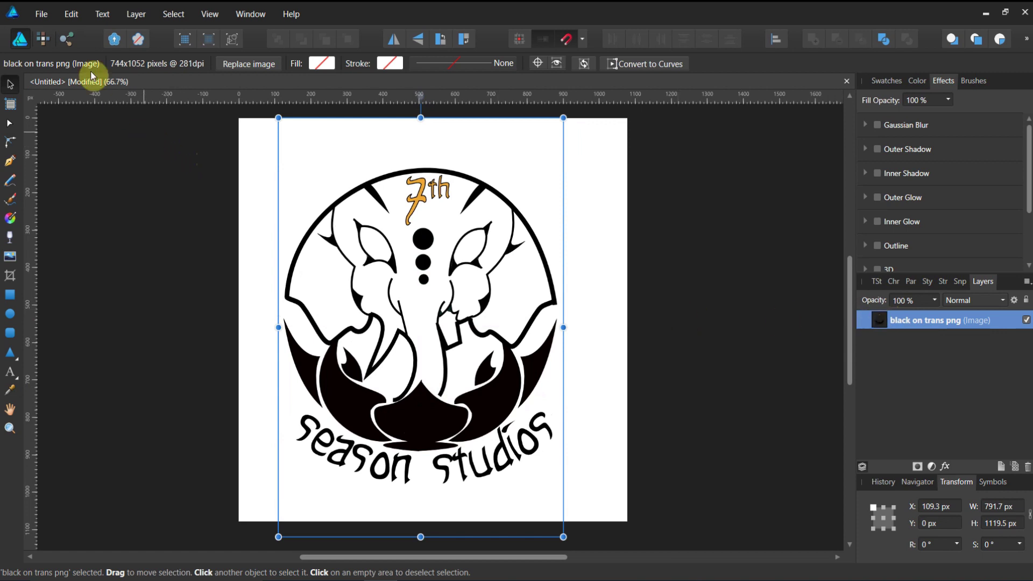
Step: Start placing another image from Desktop > 7th season texture pack > winter texture pack
{"action": "left_click", "coordinate": [41, 14]}
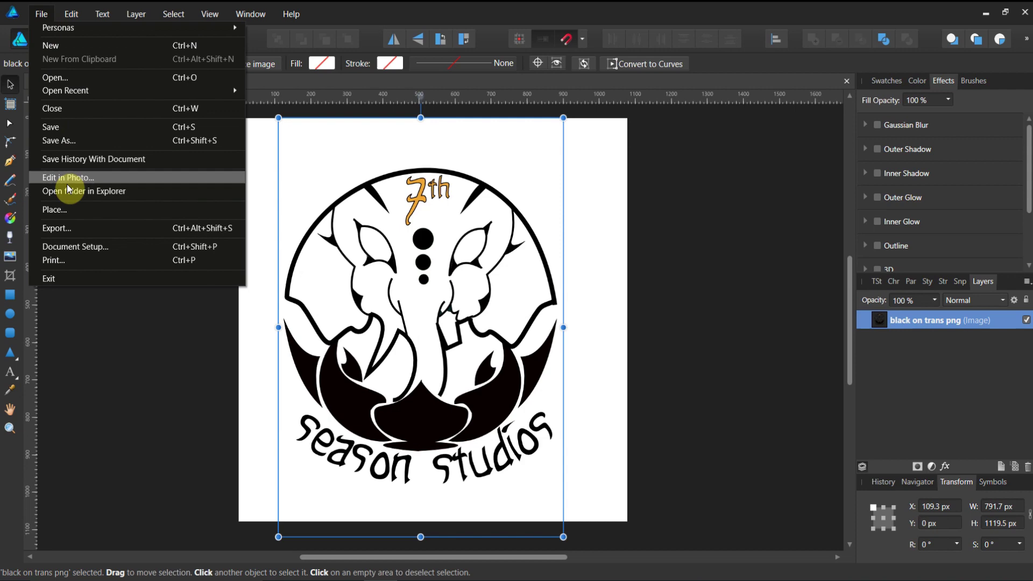
{"action": "left_click", "coordinate": [60, 210]}
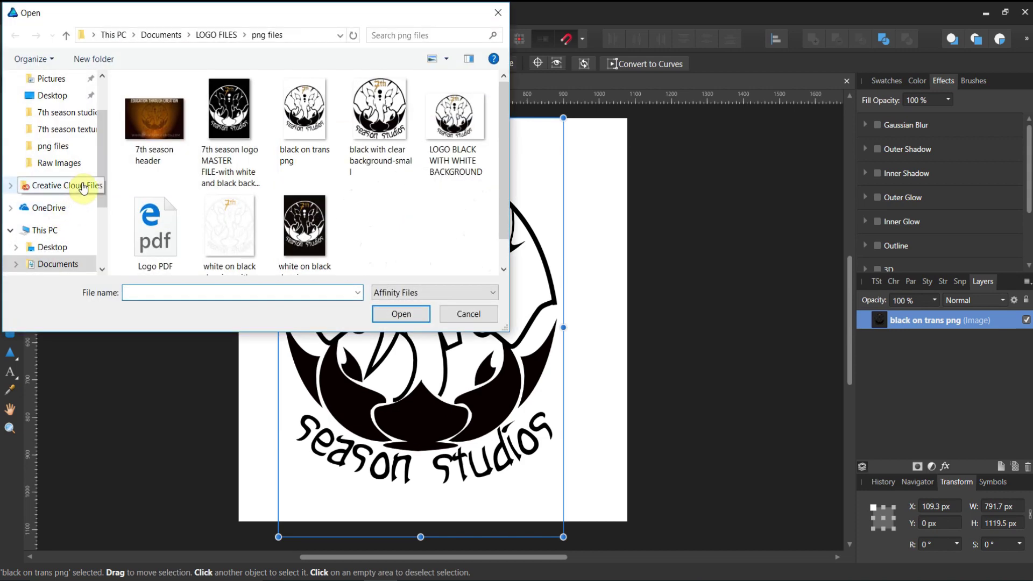
{"action": "left_click", "coordinate": [59, 96]}
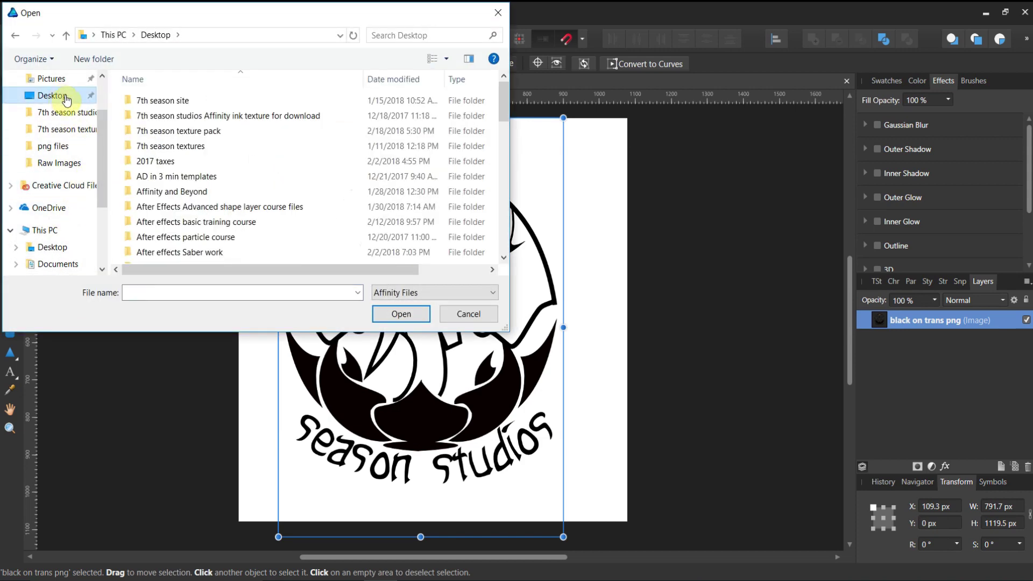
{"action": "double_click", "coordinate": [153, 131]}
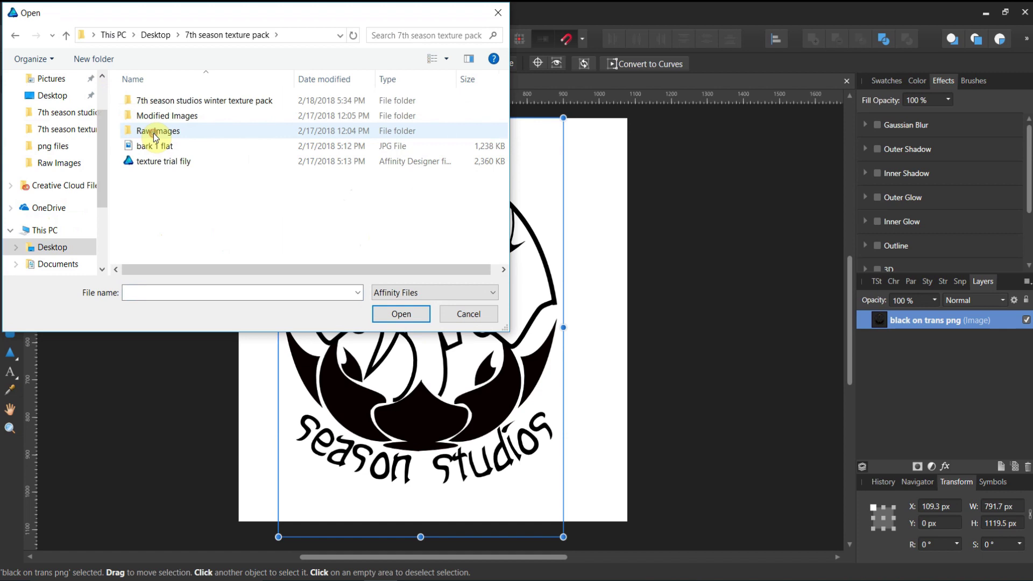
{"action": "double_click", "coordinate": [164, 102]}
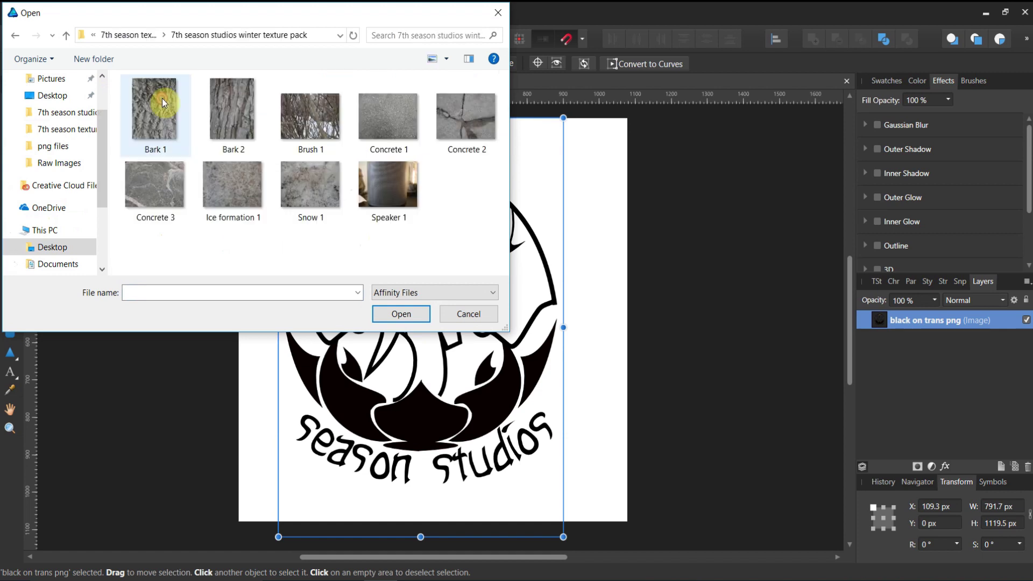
Step: Place the Concrete 2 texture from the page's top-left and stretch it down to cover the logo
{"action": "left_click", "coordinate": [464, 131]}
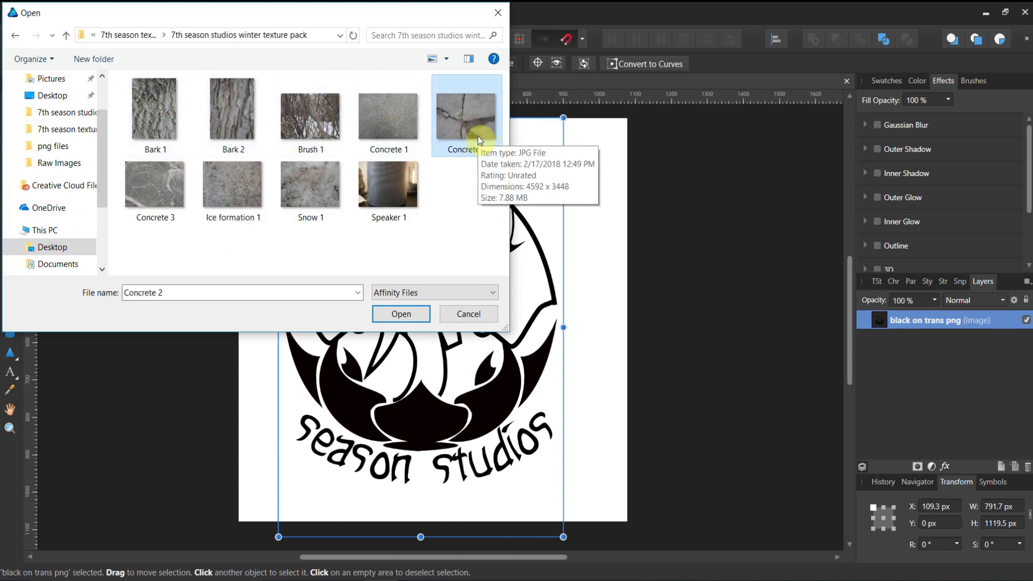
{"action": "left_click", "coordinate": [402, 315]}
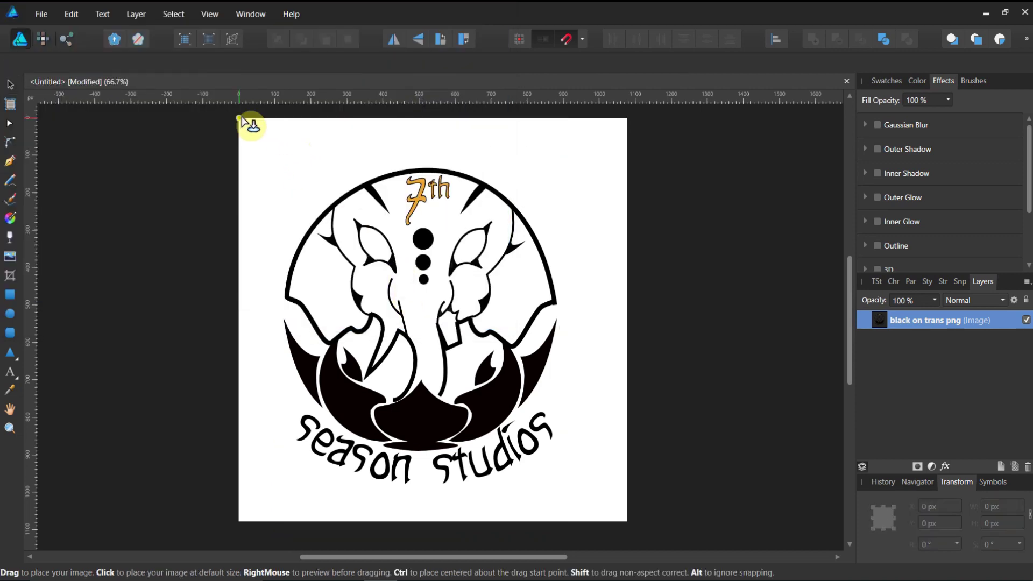
{"action": "left_click_drag", "start_coordinate": [240, 117], "coordinate": [613, 443]}
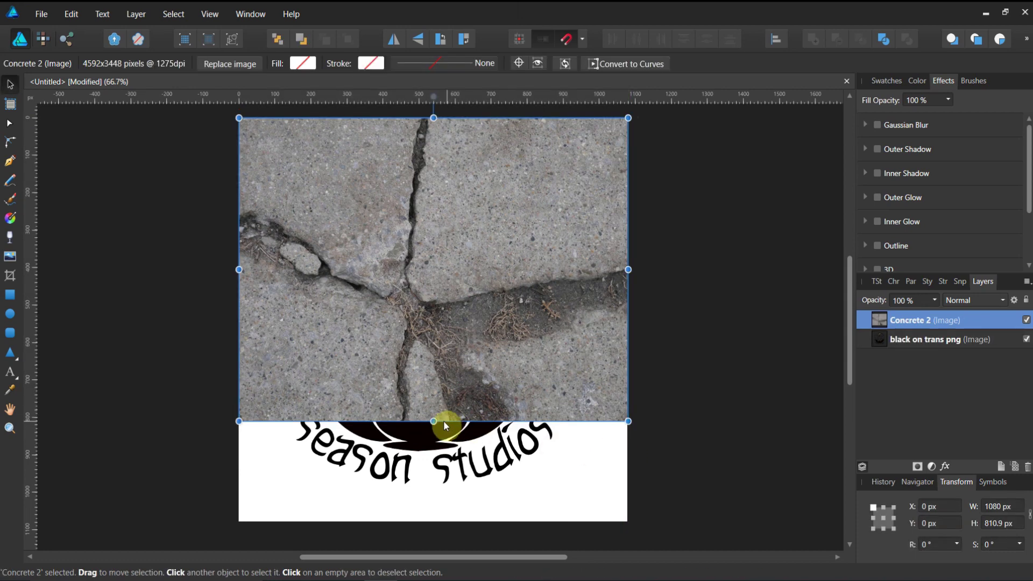
{"action": "left_click_drag", "start_coordinate": [433, 421], "coordinate": [554, 523]}
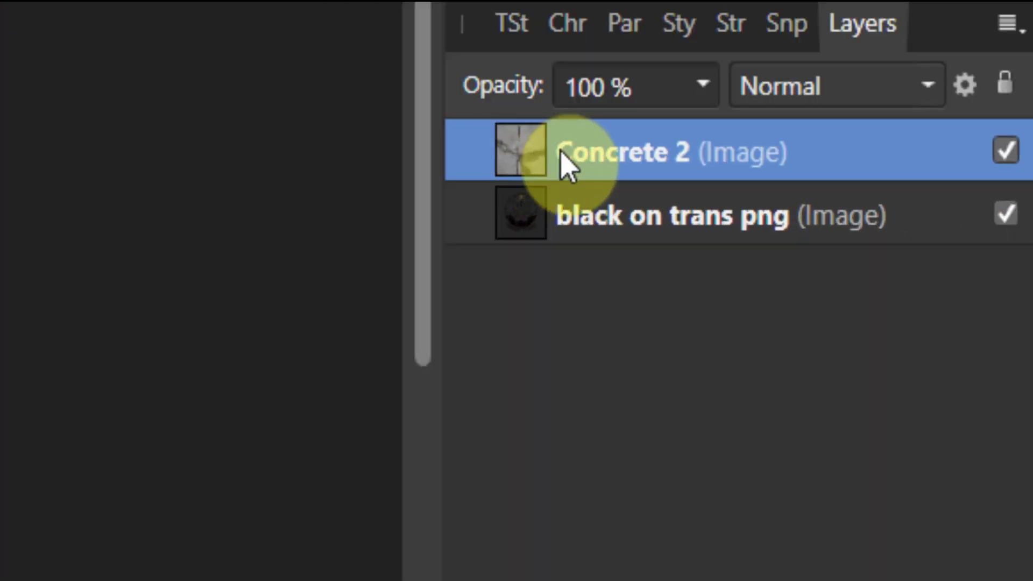
Step: Duplicate the Concrete 2 layer and move the copy below the 'black on trans png' layer
{"action": "left_click", "coordinate": [561, 226]}
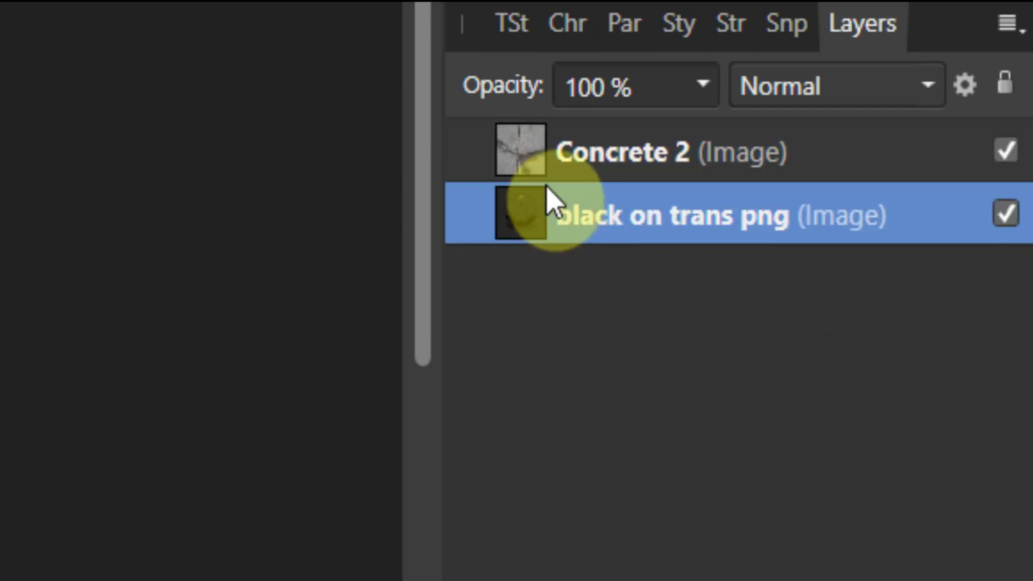
{"action": "left_click", "coordinate": [570, 156]}
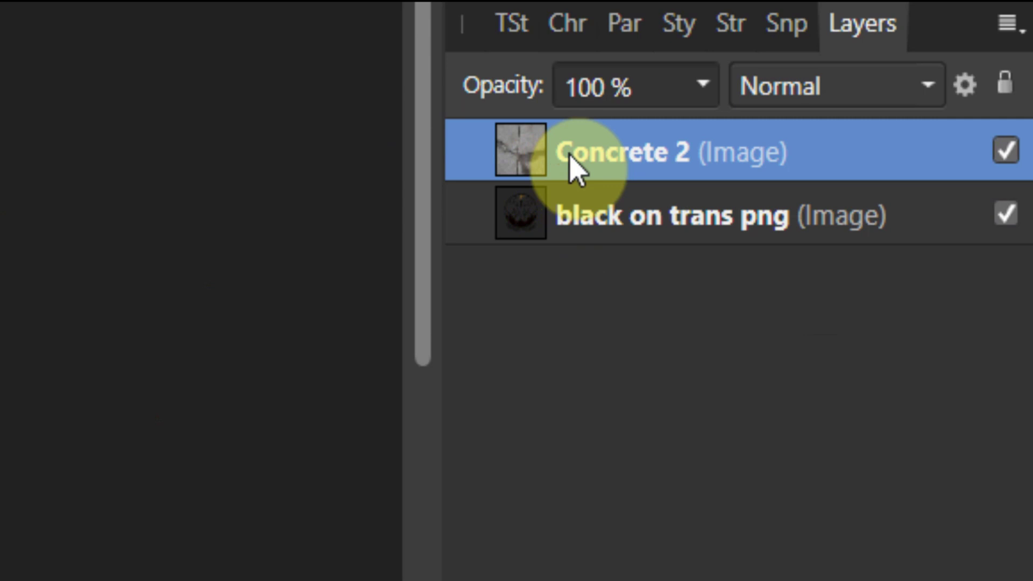
{"action": "right_click", "coordinate": [573, 167]}
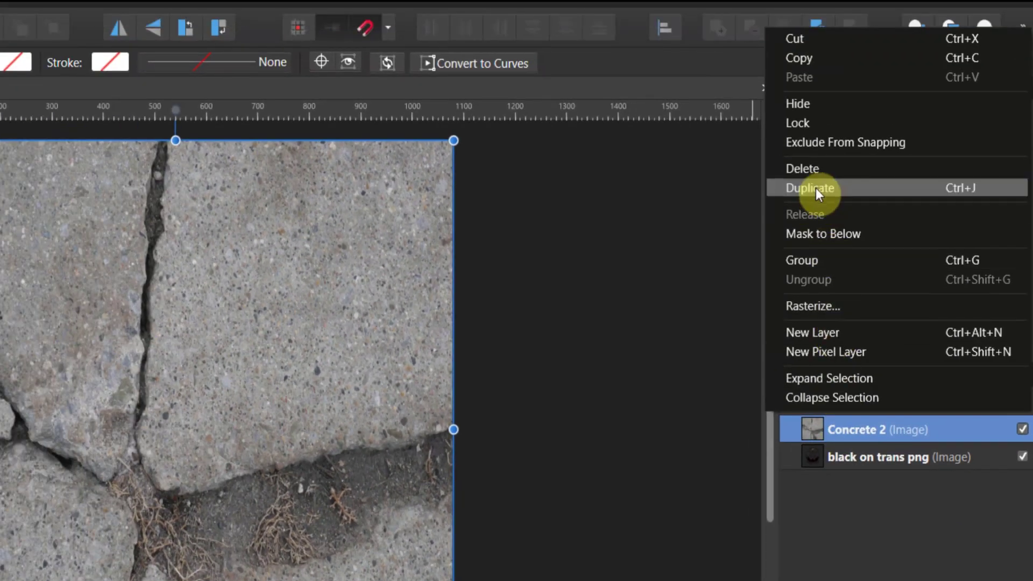
{"action": "left_click", "coordinate": [816, 188]}
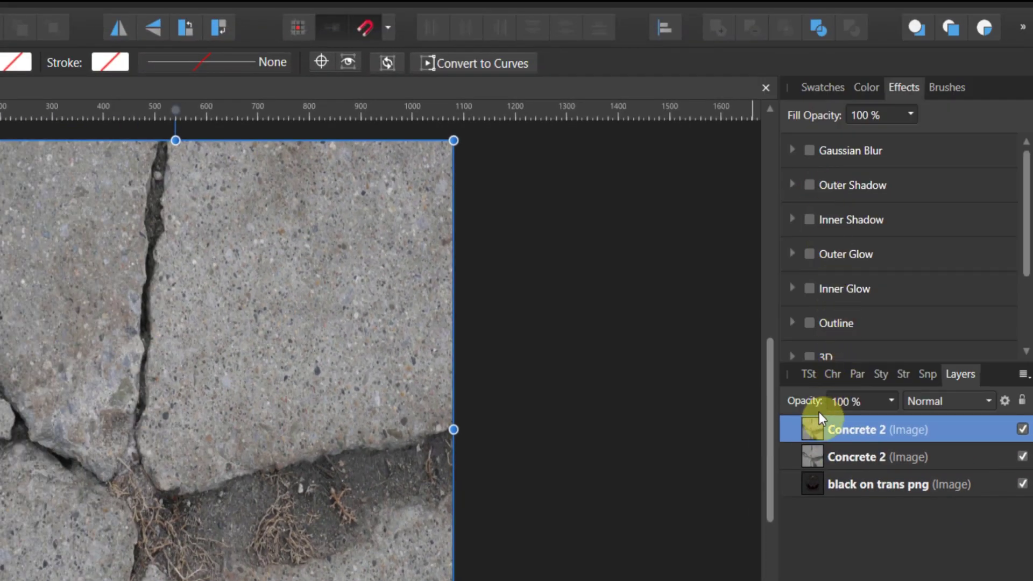
{"action": "left_click_drag", "start_coordinate": [814, 428], "coordinate": [819, 509]}
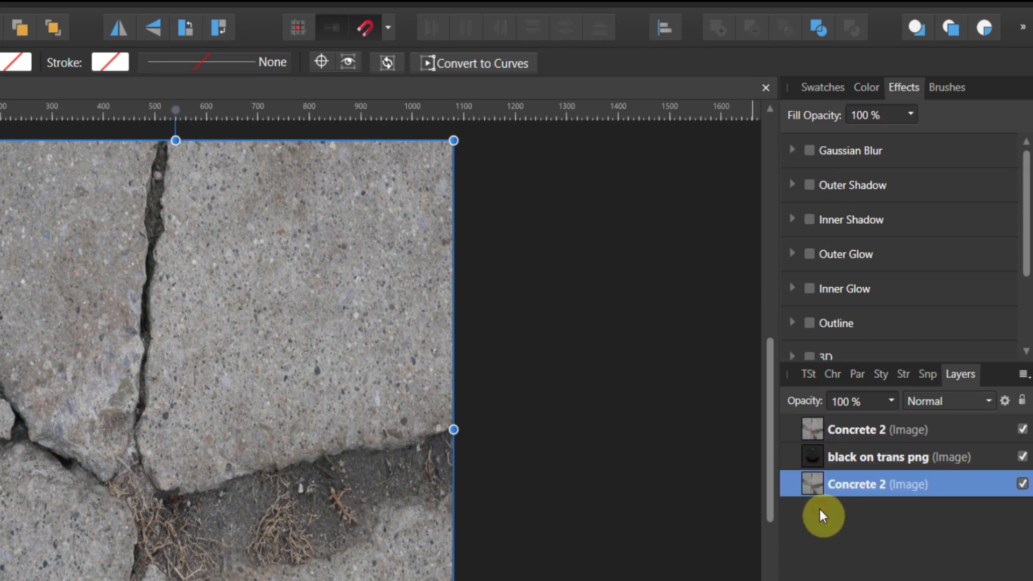
Step: Check the layer stack, ending with the top Concrete 2 layer selected
{"action": "left_click", "coordinate": [821, 425]}
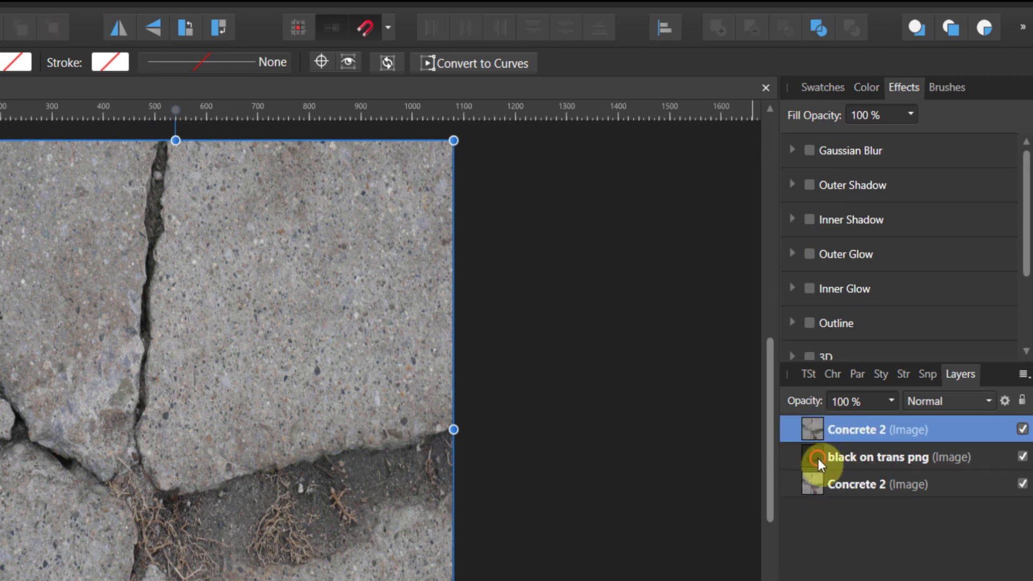
{"action": "left_click", "coordinate": [818, 459]}
{"action": "left_click", "coordinate": [818, 485]}
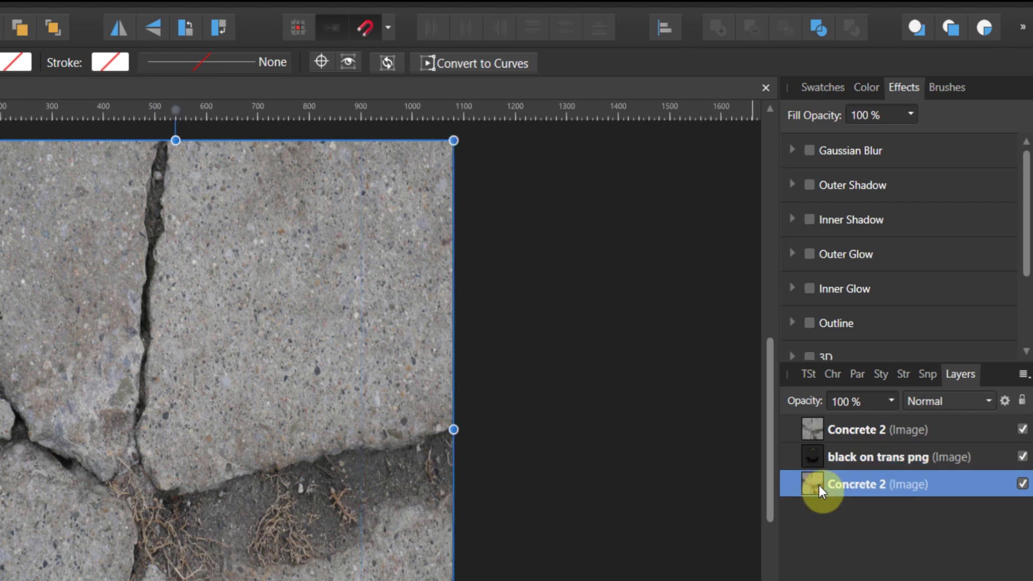
{"action": "left_click", "coordinate": [818, 430]}
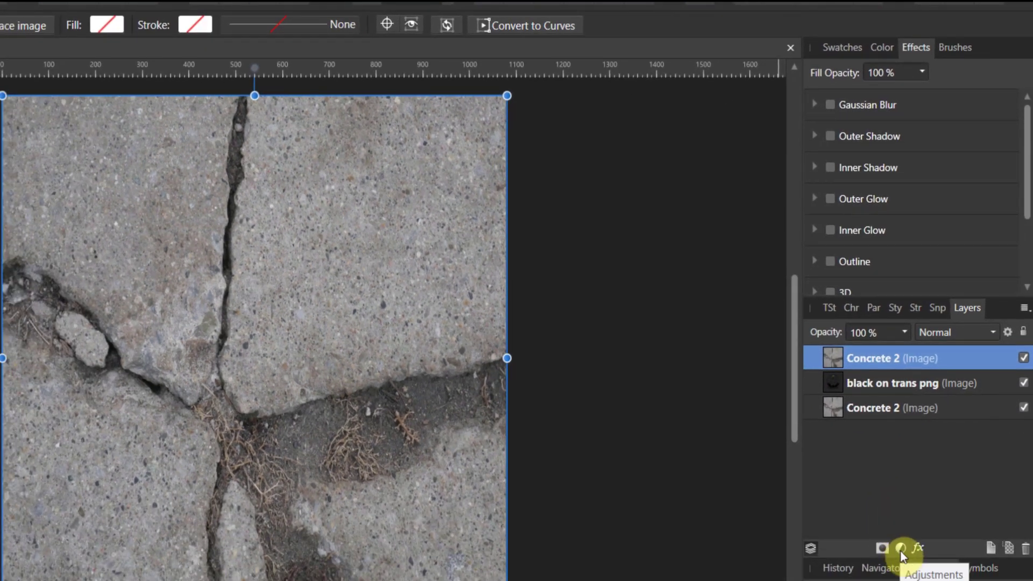
Step: Apply a Black and White adjustment to the top Concrete 2 layer and keep it selected
{"action": "left_click", "coordinate": [900, 549]}
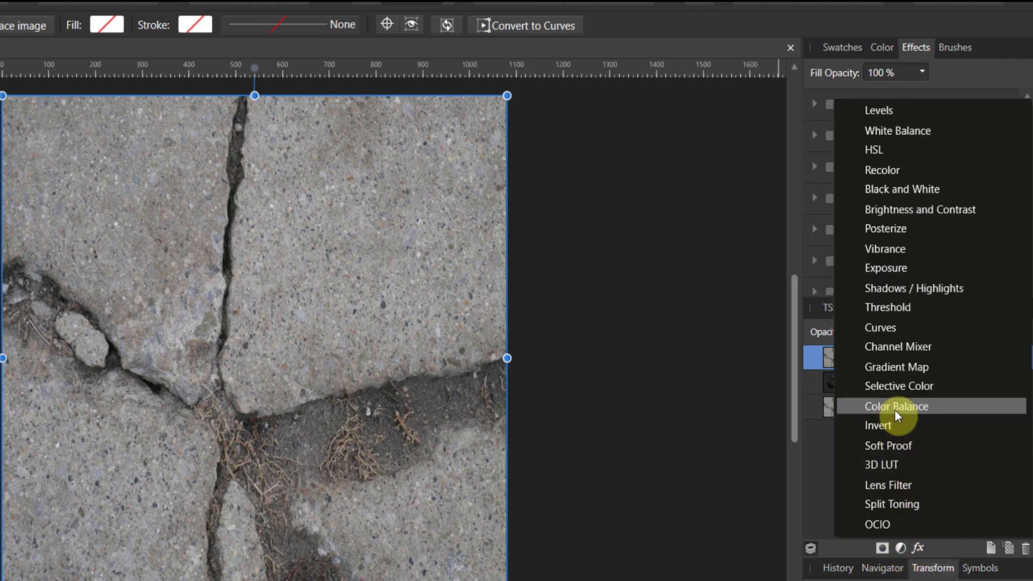
{"action": "left_click", "coordinate": [894, 194]}
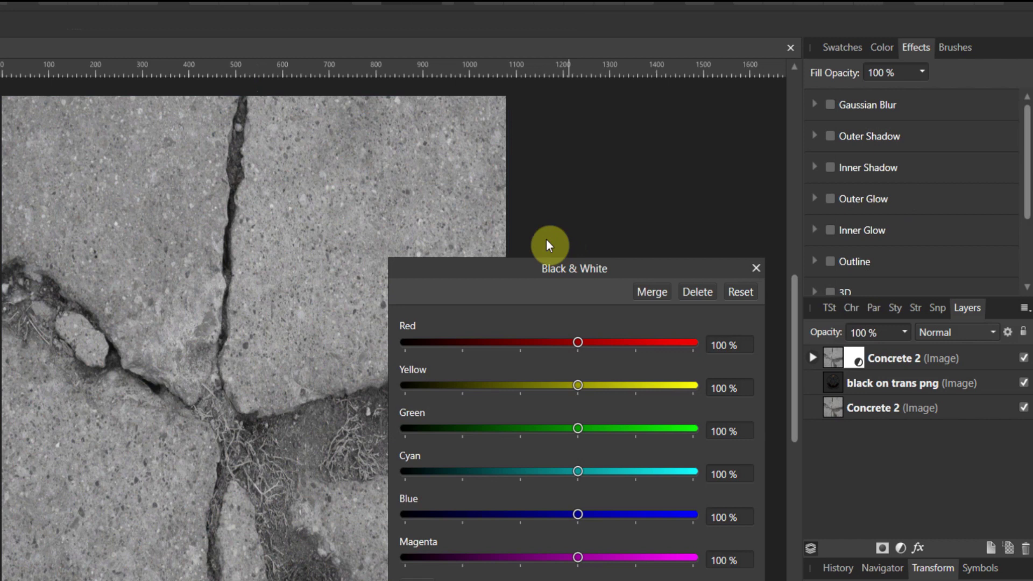
{"action": "left_click", "coordinate": [754, 269]}
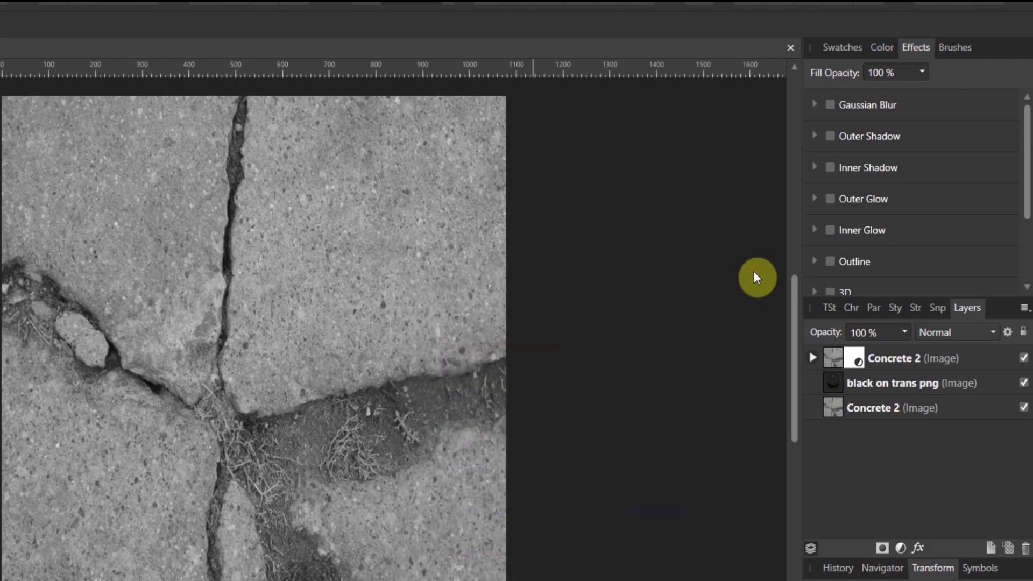
{"action": "left_click", "coordinate": [832, 359]}
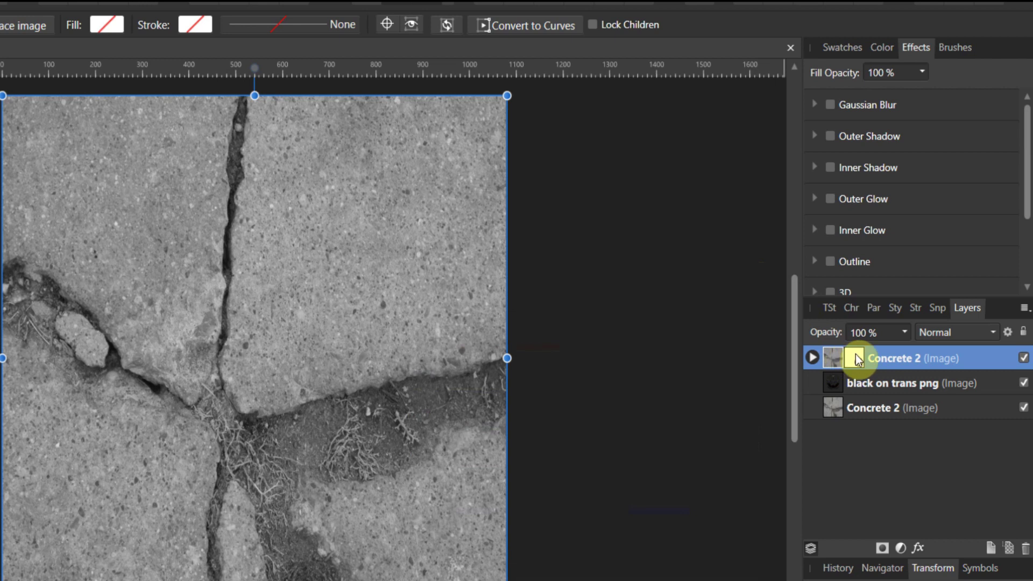
Step: Add a Levels adjustment with black level 51 % and white level around 55 %
{"action": "left_click", "coordinate": [901, 547]}
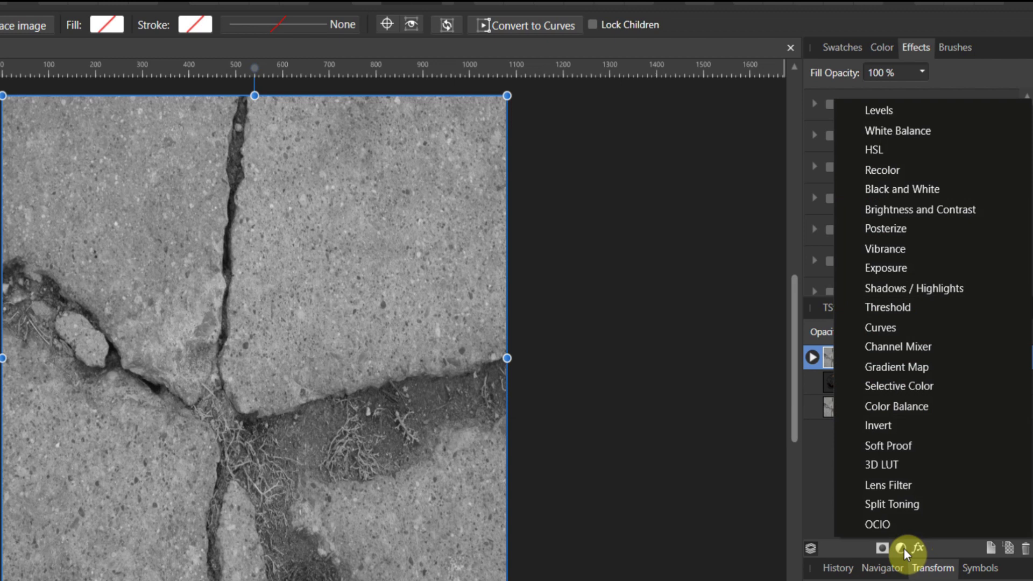
{"action": "left_click", "coordinate": [887, 110]}
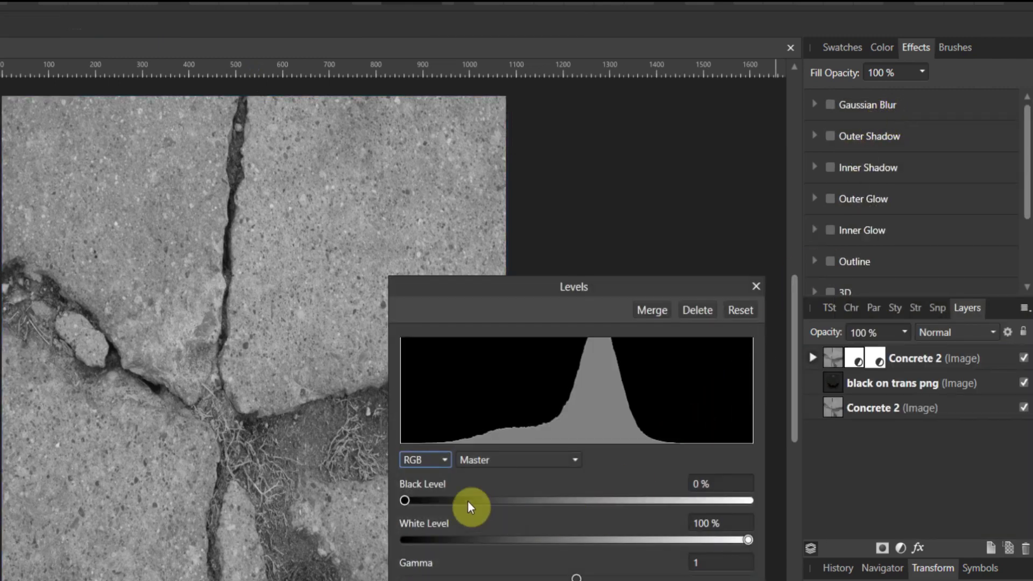
{"action": "left_click_drag", "start_coordinate": [408, 499], "coordinate": [544, 495]}
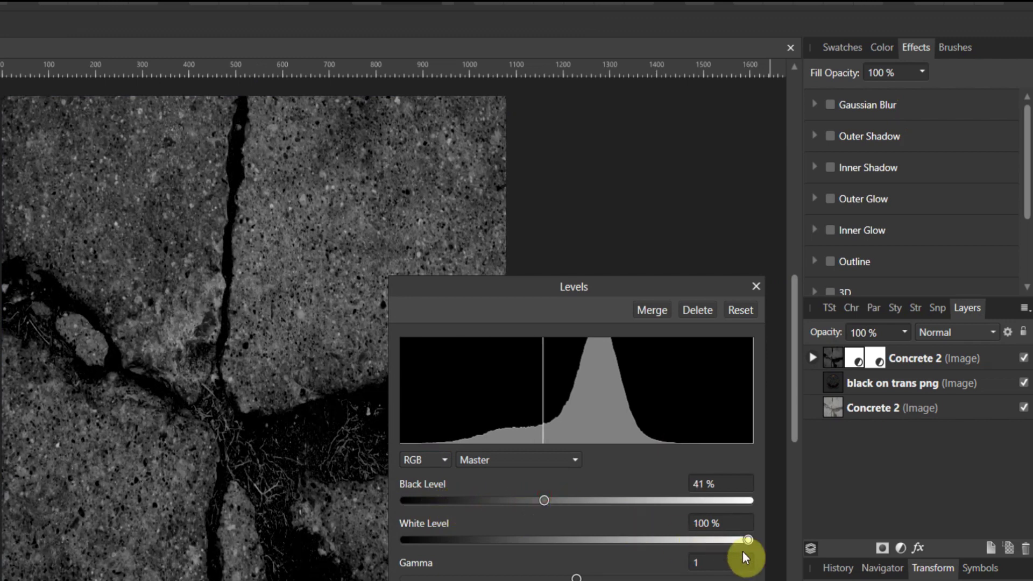
{"action": "left_click_drag", "start_coordinate": [751, 537], "coordinate": [602, 545]}
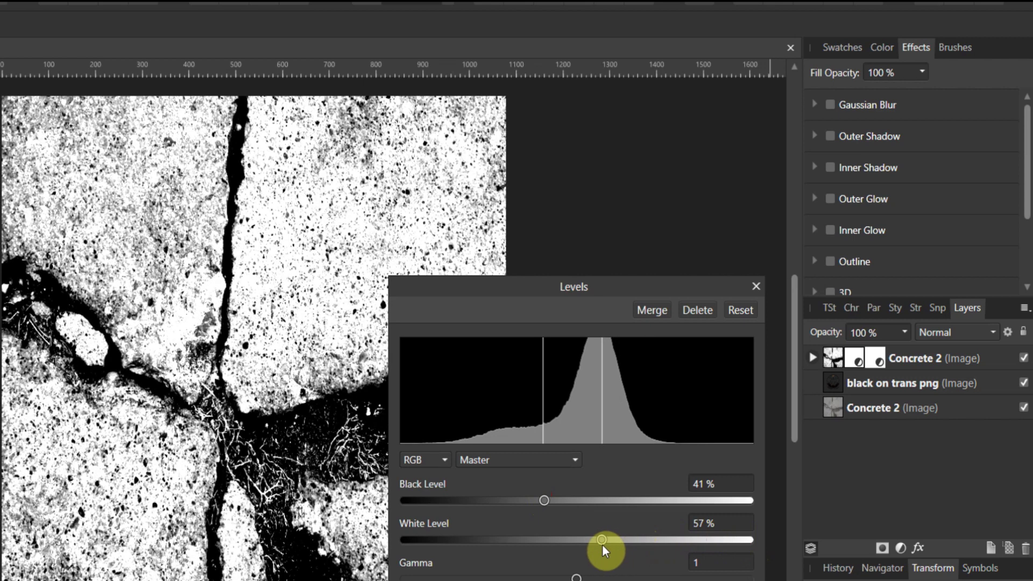
{"action": "left_click_drag", "start_coordinate": [539, 508], "coordinate": [584, 505]}
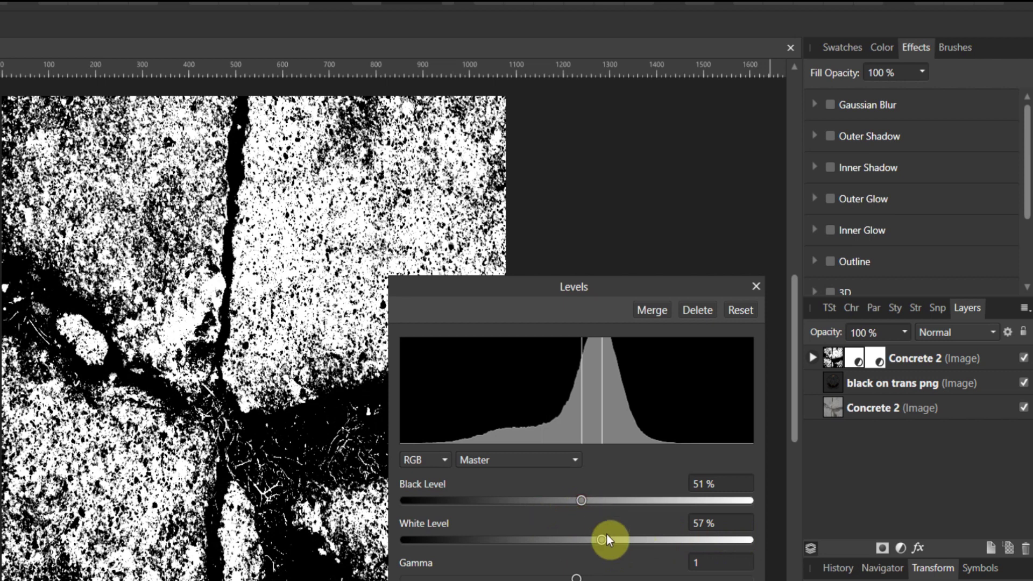
{"action": "left_click_drag", "start_coordinate": [602, 540], "coordinate": [591, 539]}
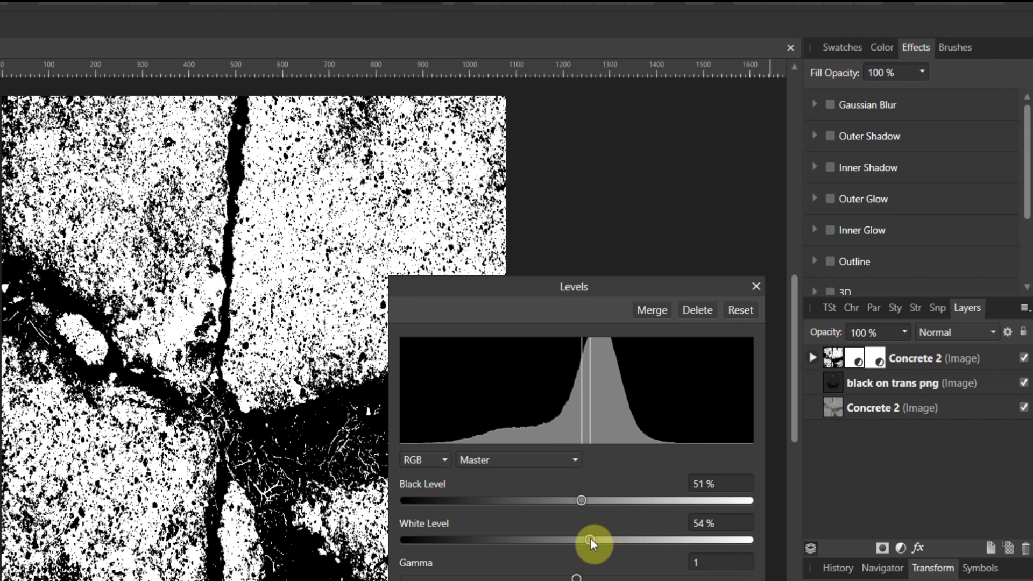
{"action": "left_click_drag", "start_coordinate": [590, 539], "coordinate": [594, 538]}
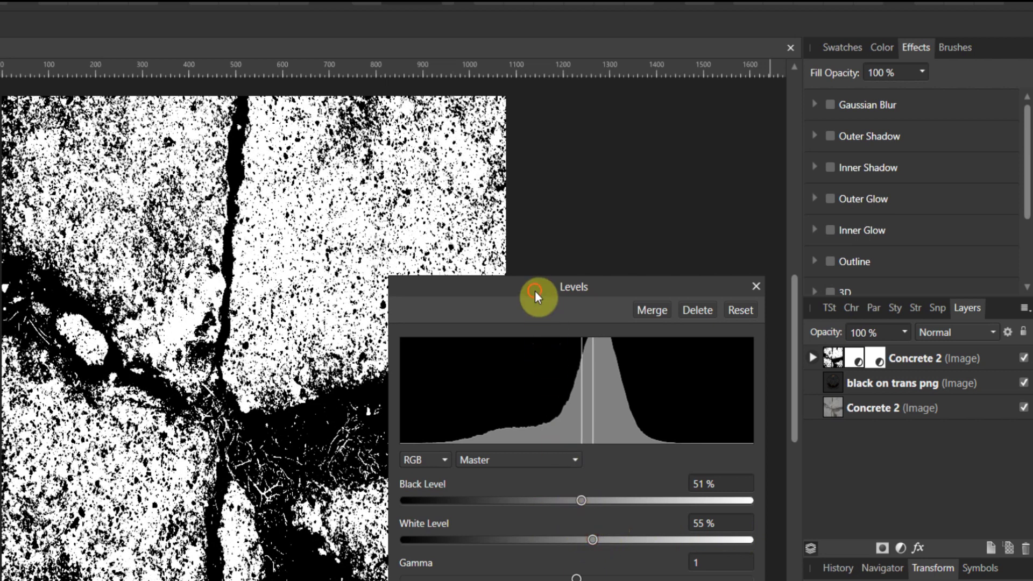
Step: Compare softer levels, then settle on 51 % black and 57 % white for stark contrast
{"action": "left_click_drag", "start_coordinate": [534, 291], "coordinate": [662, 228]}
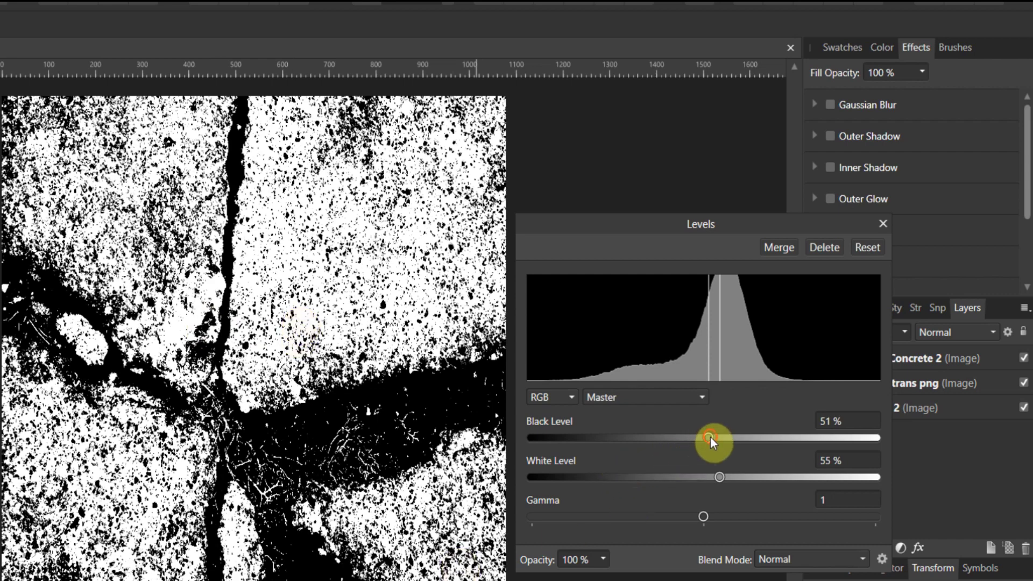
{"action": "mouse_move", "coordinate": [710, 437]}
{"action": "left_mouse_down"}
{"action": "mouse_move", "coordinate": [664, 438]}
{"action": "mouse_move", "coordinate": [679, 438]}
{"action": "left_mouse_up"}
{"action": "mouse_move", "coordinate": [743, 479]}
{"action": "left_mouse_down"}
{"action": "mouse_move", "coordinate": [766, 478]}
{"action": "mouse_move", "coordinate": [729, 478]}
{"action": "left_mouse_up"}
{"action": "left_click_drag", "start_coordinate": [677, 439], "coordinate": [708, 444]}
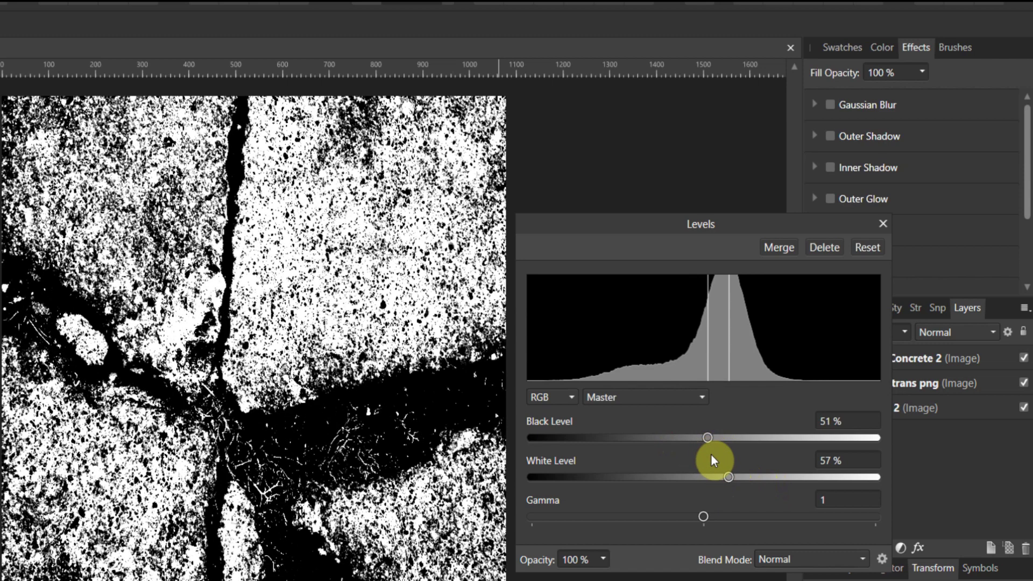
Step: Rasterize the adjusted top Concrete 2 layer to a mask with Layer > Rasterize to Mask
{"action": "left_click", "coordinate": [880, 227]}
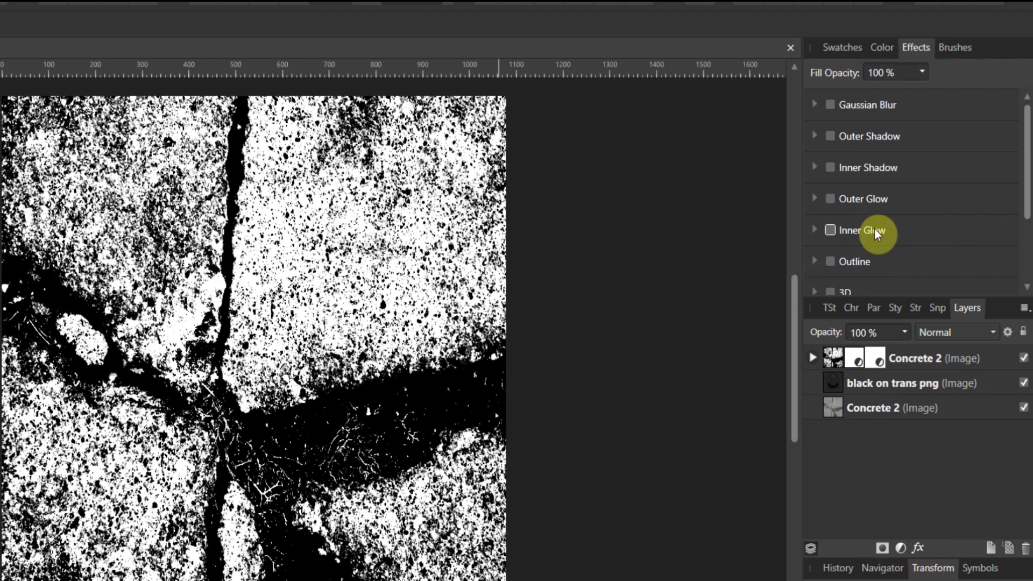
{"action": "left_click", "coordinate": [824, 357]}
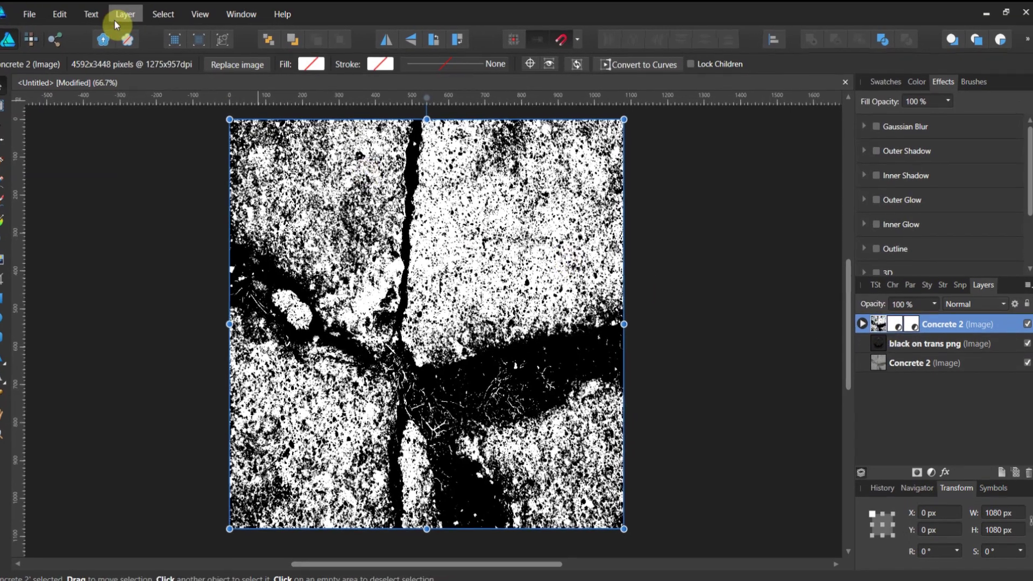
{"action": "left_click", "coordinate": [130, 15]}
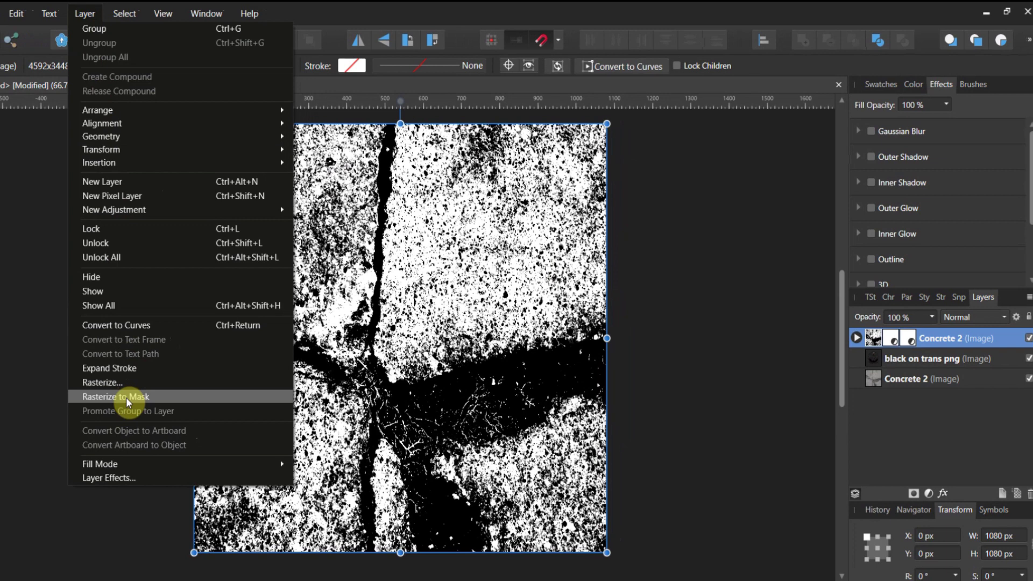
{"action": "left_click", "coordinate": [863, 343]}
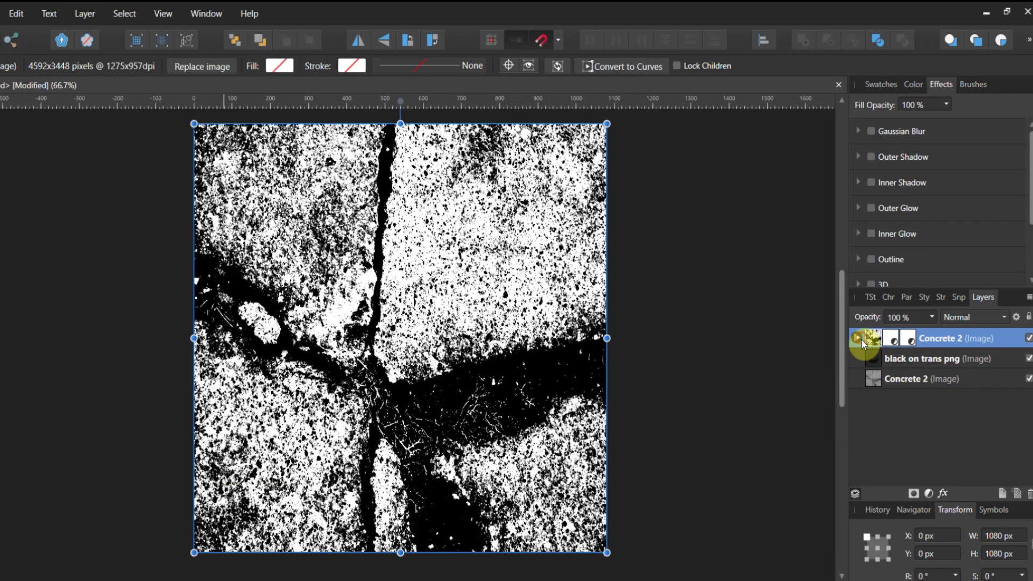
{"action": "left_click", "coordinate": [858, 339]}
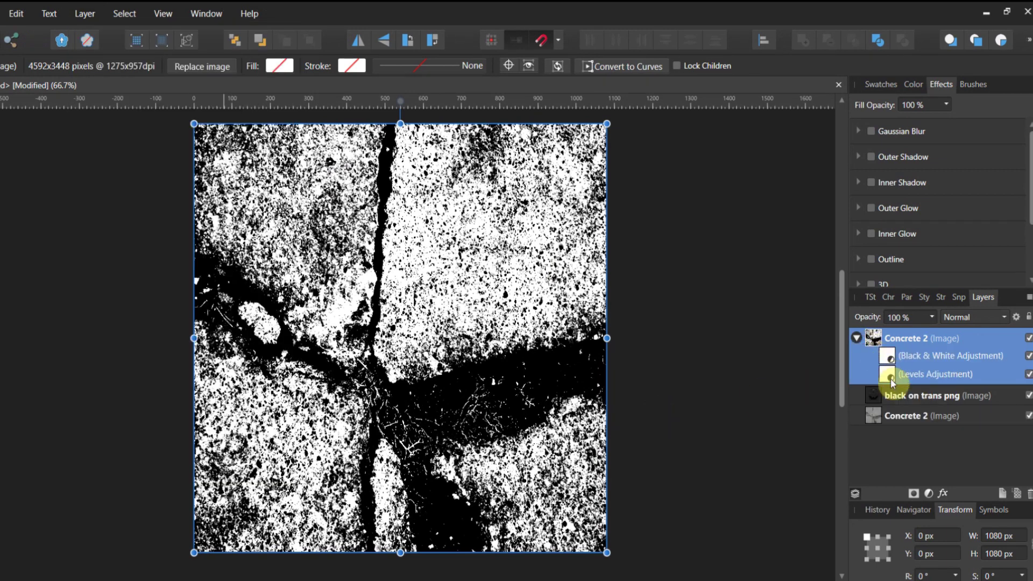
{"action": "left_click", "coordinate": [860, 339]}
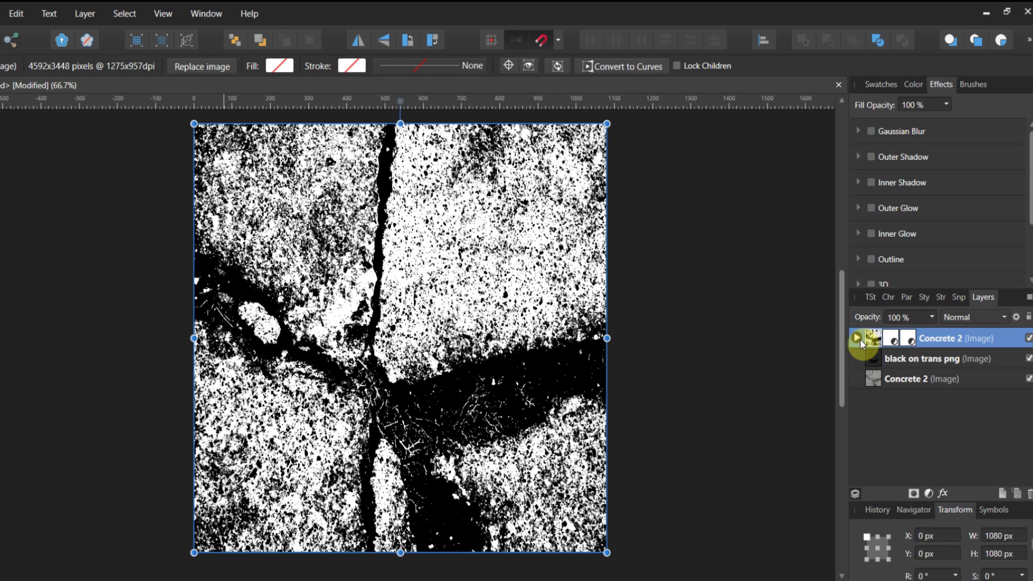
{"action": "left_click", "coordinate": [85, 15]}
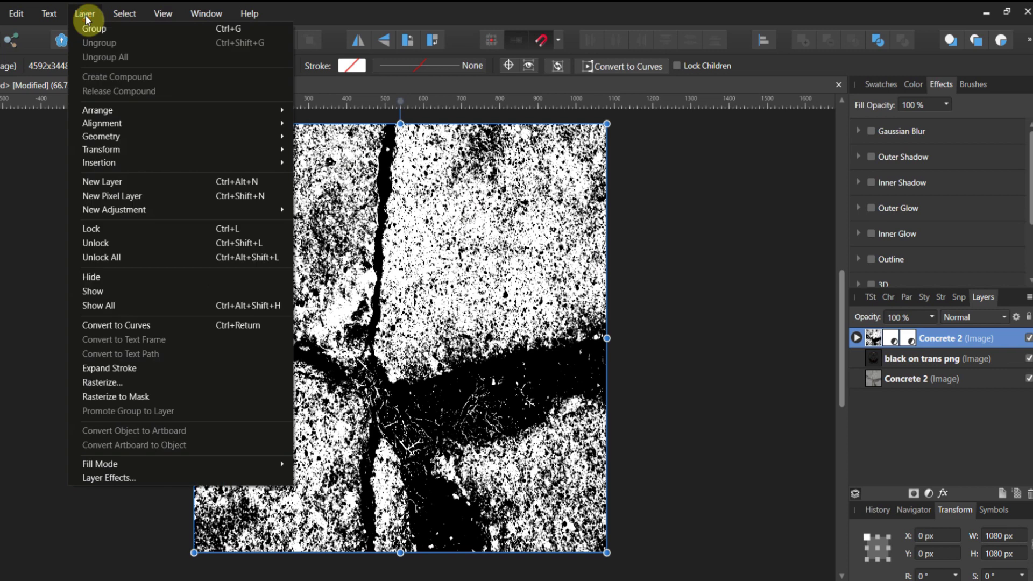
{"action": "left_click", "coordinate": [136, 398]}
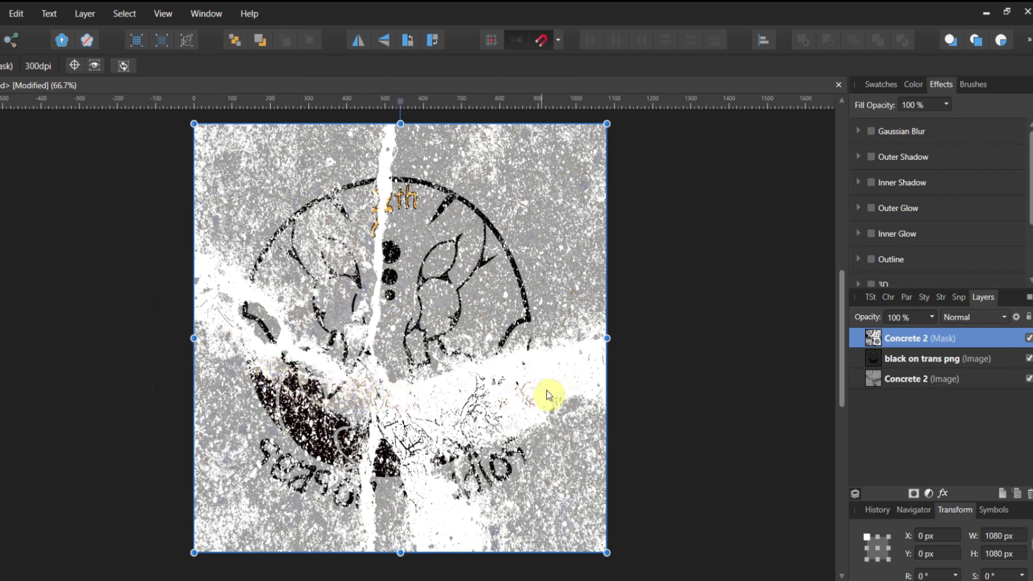
Step: Apply Mask to Below so the Concrete 2 mask nests inside the 'black on trans png' layer
{"action": "right_click", "coordinate": [874, 343]}
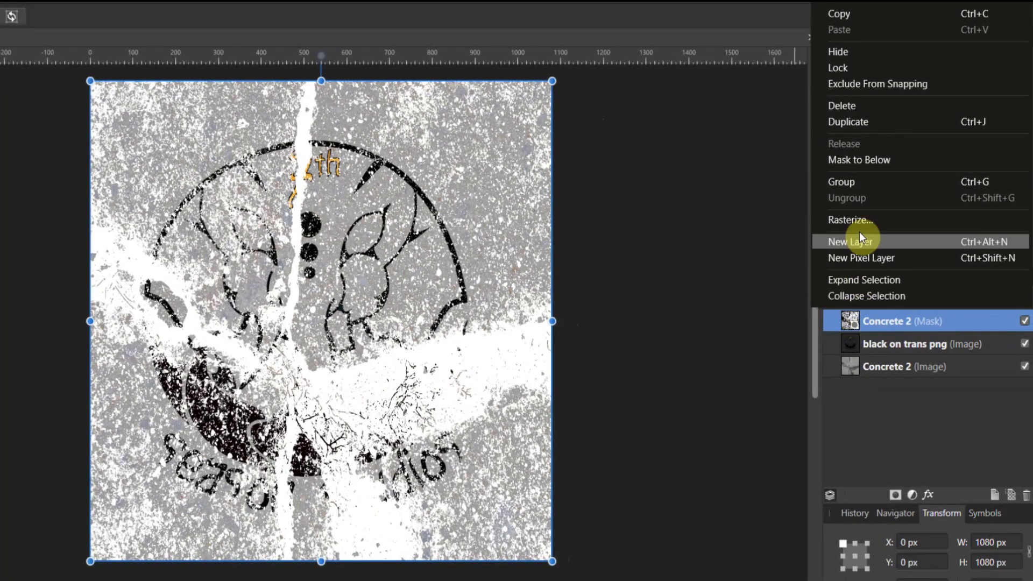
{"action": "left_click", "coordinate": [860, 160]}
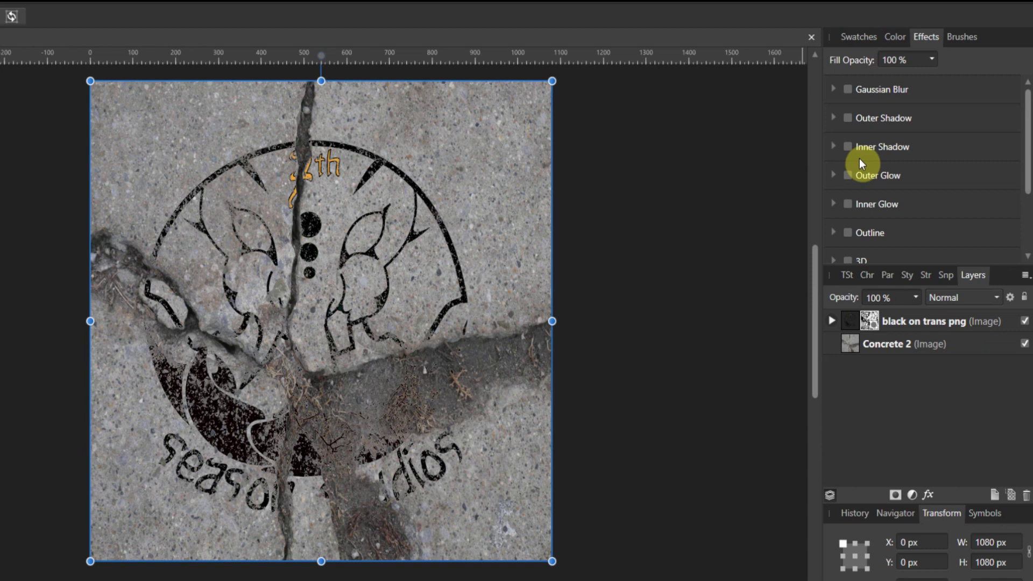
{"action": "left_click", "coordinate": [833, 321]}
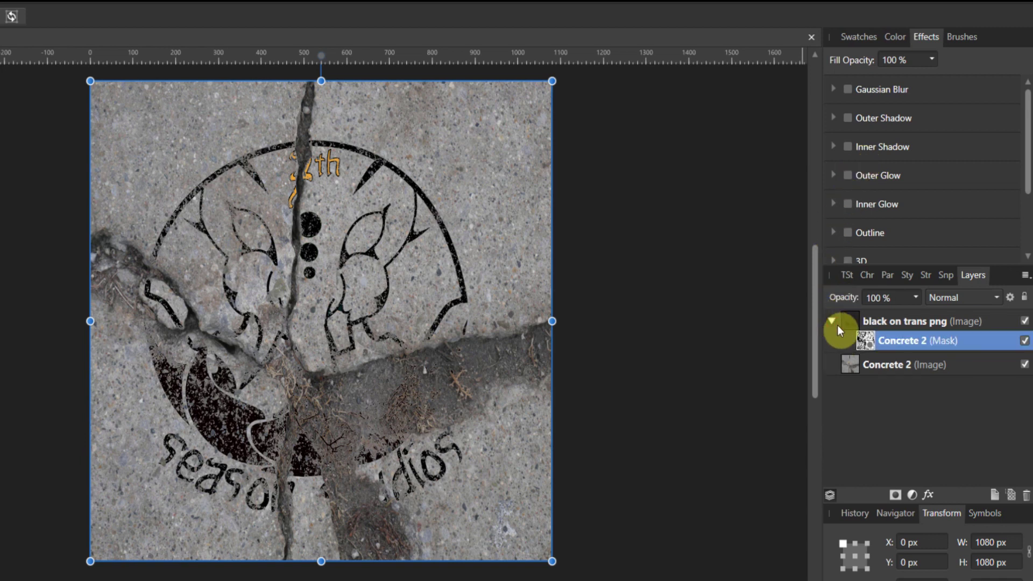
{"action": "left_click", "coordinate": [877, 322]}
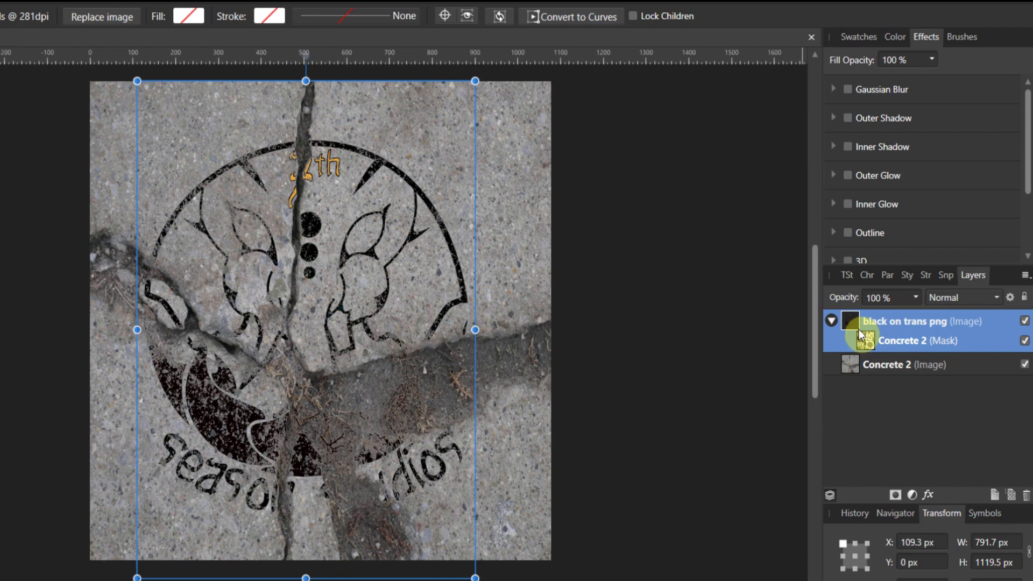
Step: Set the logo layer's blend mode to Multiply and reposition the logo near the canvas centre
{"action": "left_click", "coordinate": [993, 298]}
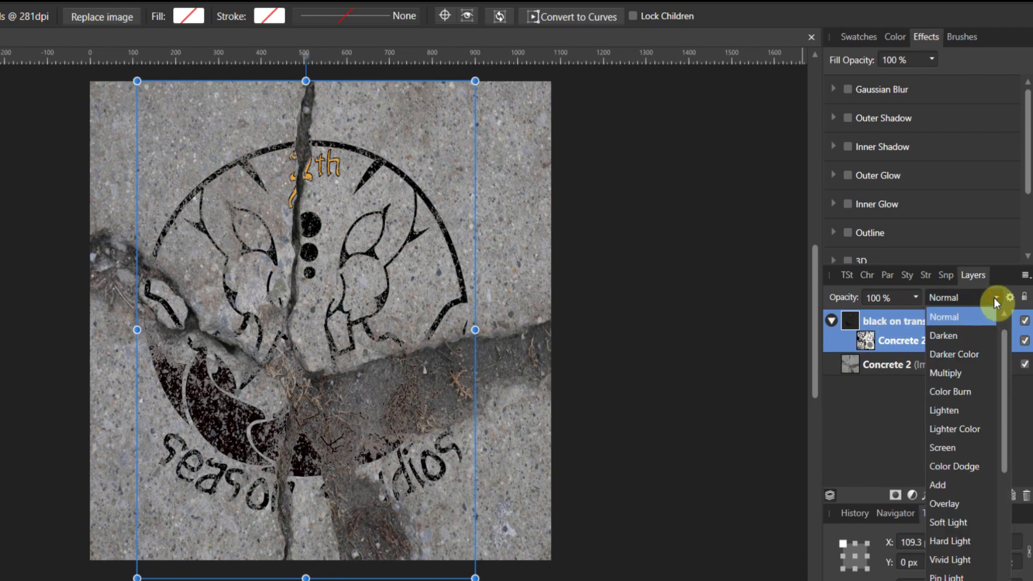
{"action": "left_click", "coordinate": [960, 371]}
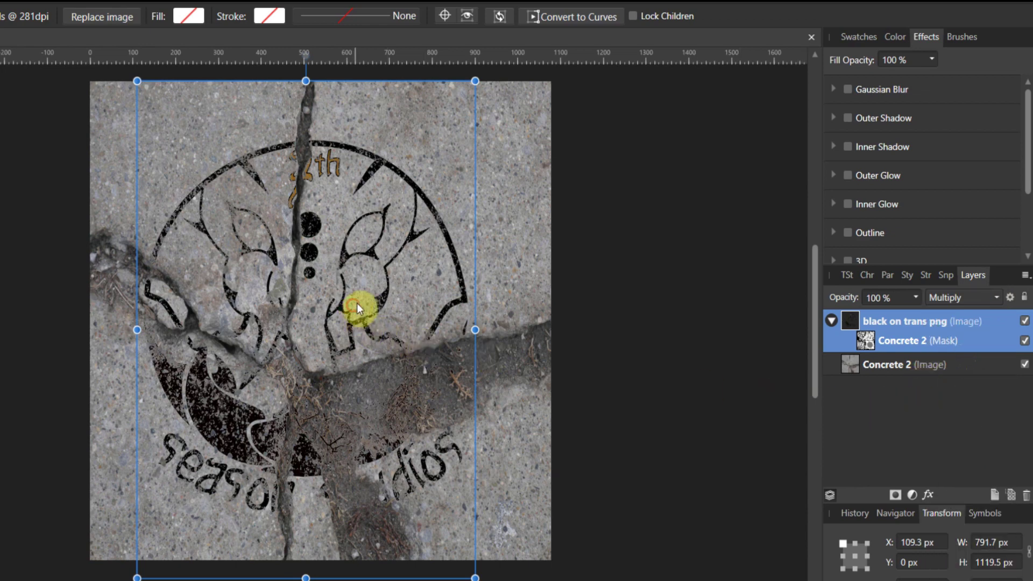
{"action": "left_click_drag", "start_coordinate": [356, 303], "coordinate": [443, 215]}
{"action": "left_click_drag", "start_coordinate": [410, 262], "coordinate": [361, 288]}
Step: Shift the Concrete 2 mask over the logo to change the worn pattern, then deselect to preview
{"action": "left_click", "coordinate": [868, 339]}
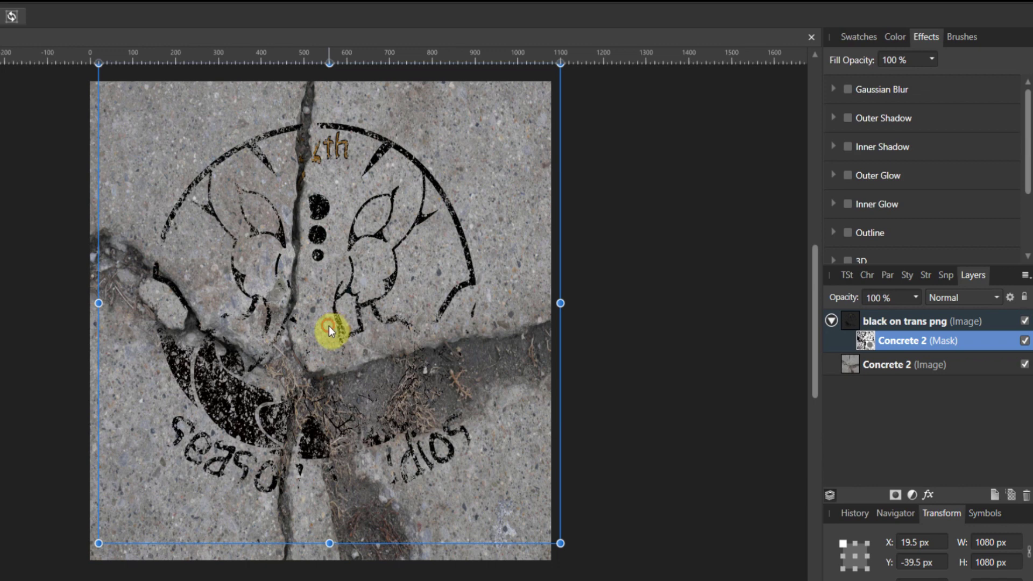
{"action": "left_click_drag", "start_coordinate": [328, 326], "coordinate": [379, 414]}
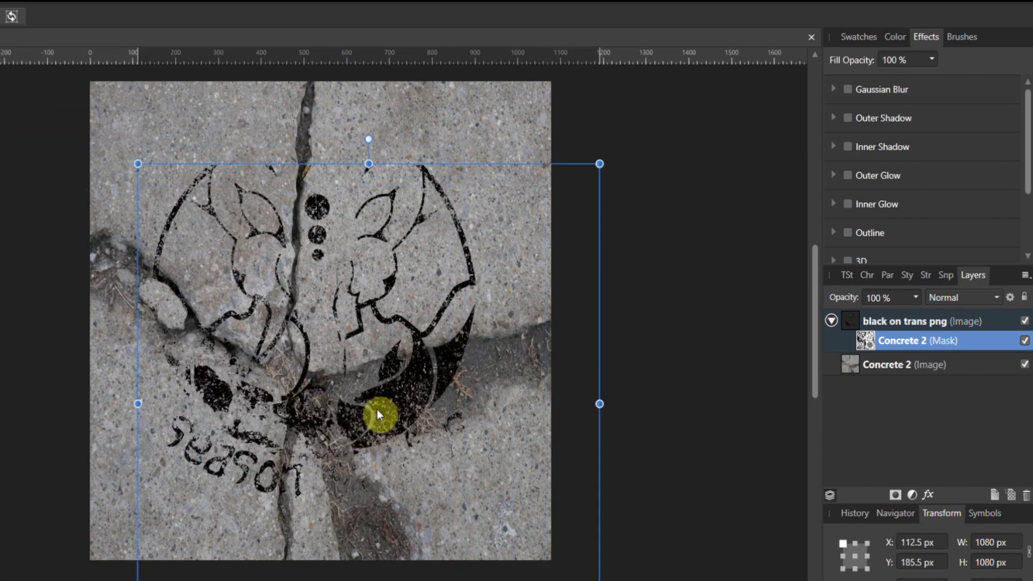
{"action": "left_click_drag", "start_coordinate": [383, 376], "coordinate": [305, 351]}
{"action": "left_click", "coordinate": [675, 356]}
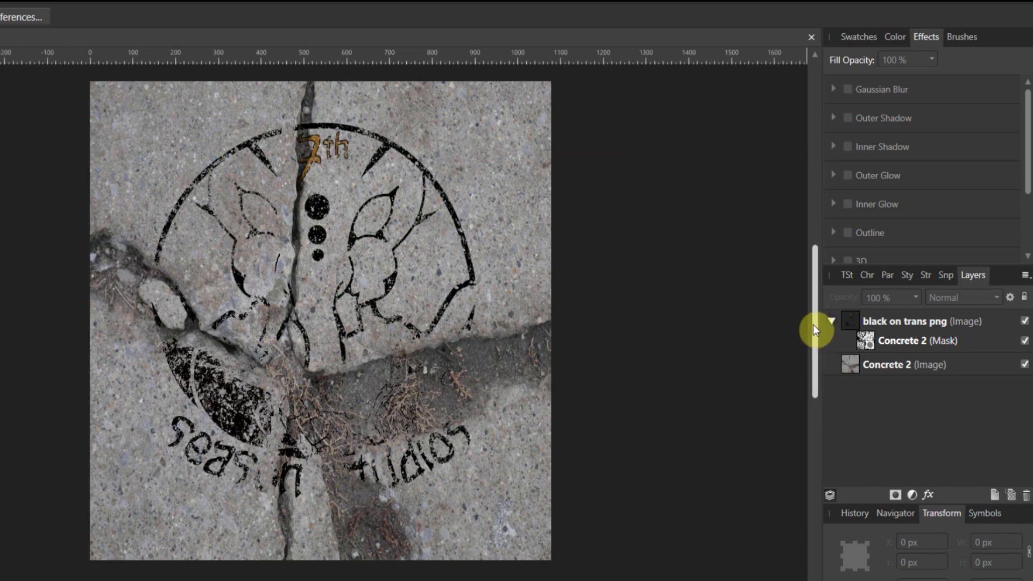
Step: Delete the Concrete 2 mask nested inside the 'black on trans png' logo layer
{"action": "left_click", "coordinate": [825, 318]}
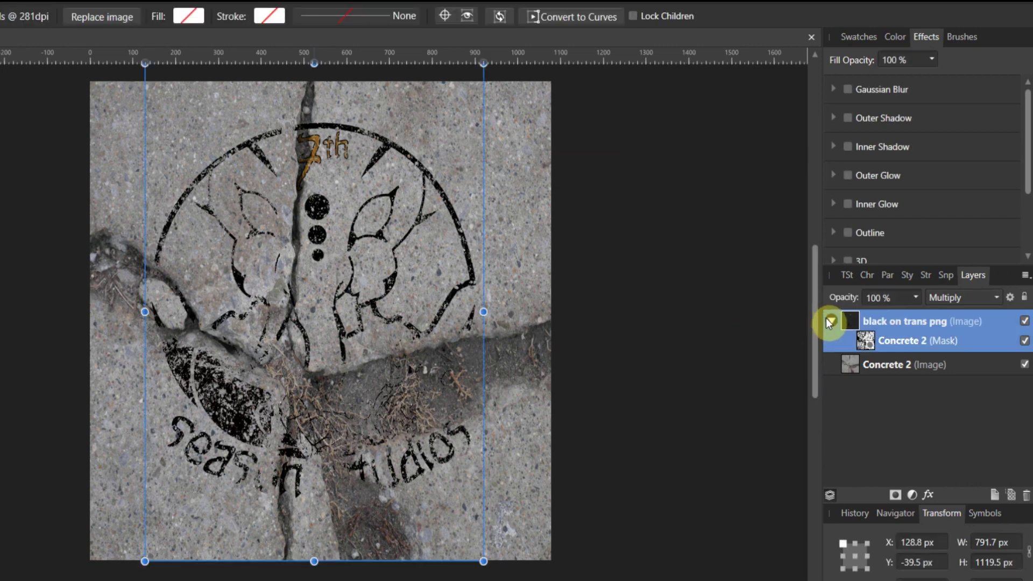
{"action": "left_click", "coordinate": [874, 342]}
{"action": "right_click", "coordinate": [874, 341]}
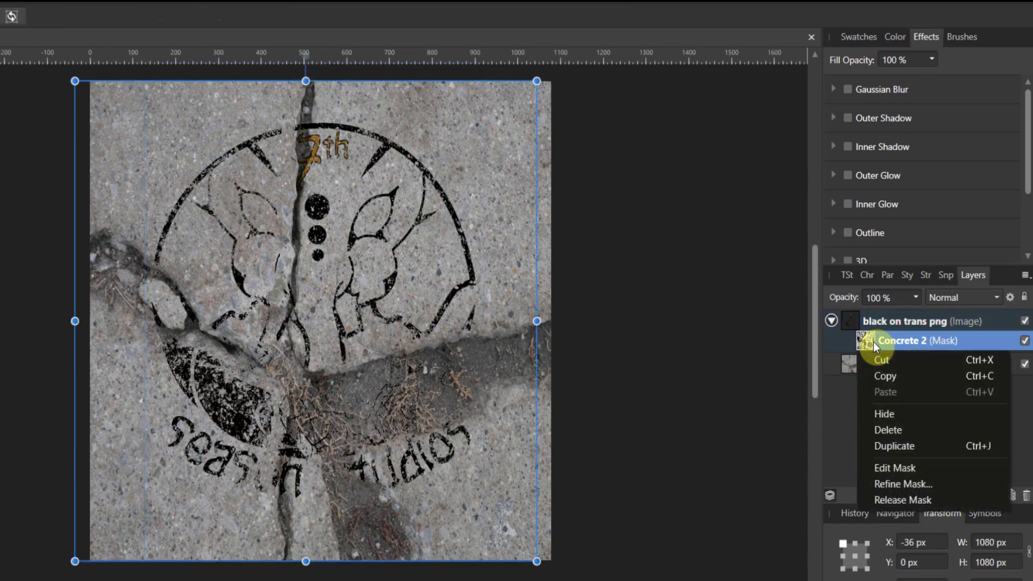
{"action": "left_click", "coordinate": [889, 428]}
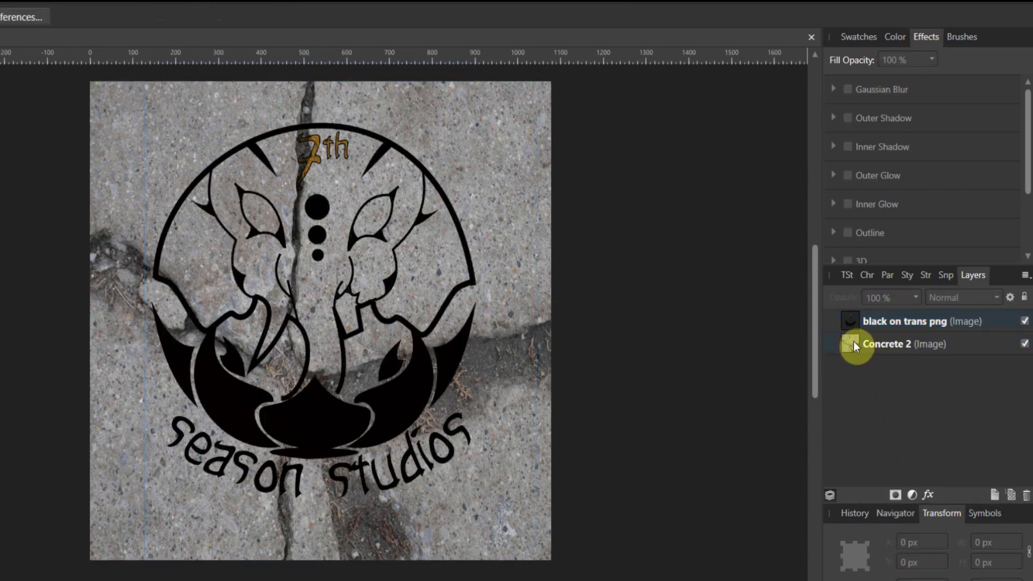
{"action": "right_click", "coordinate": [853, 343]}
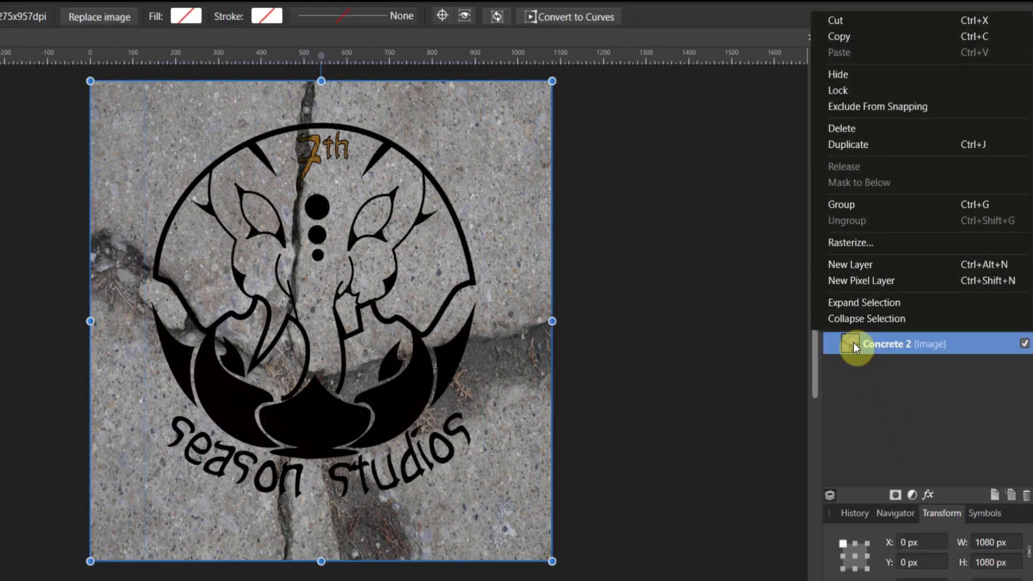
Step: Delete the Concrete 2 photo, nudge the logo left, and place Speaker 1 from the page's top-left corner
{"action": "left_click", "coordinate": [857, 130]}
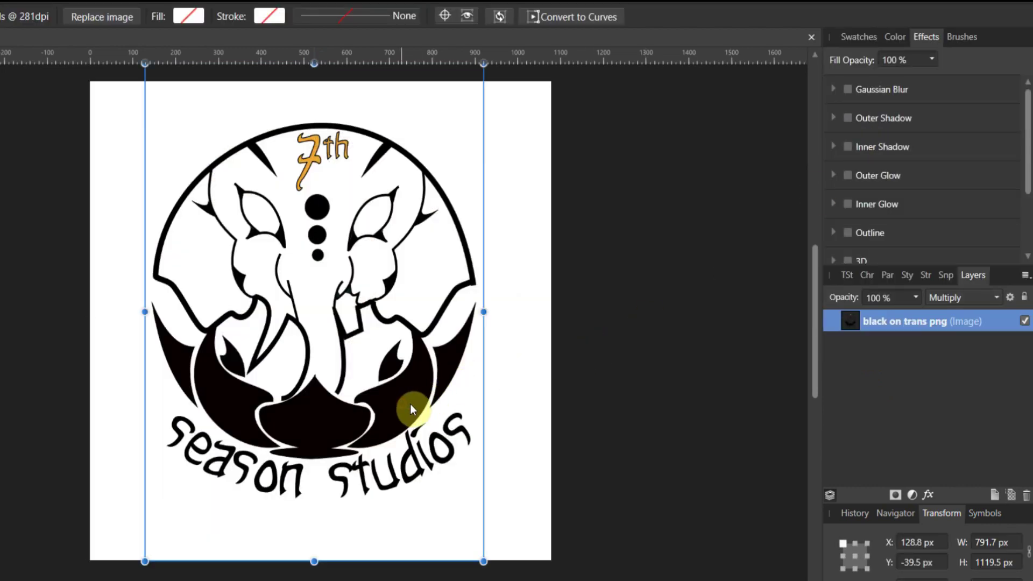
{"action": "left_click_drag", "start_coordinate": [410, 409], "coordinate": [405, 408]}
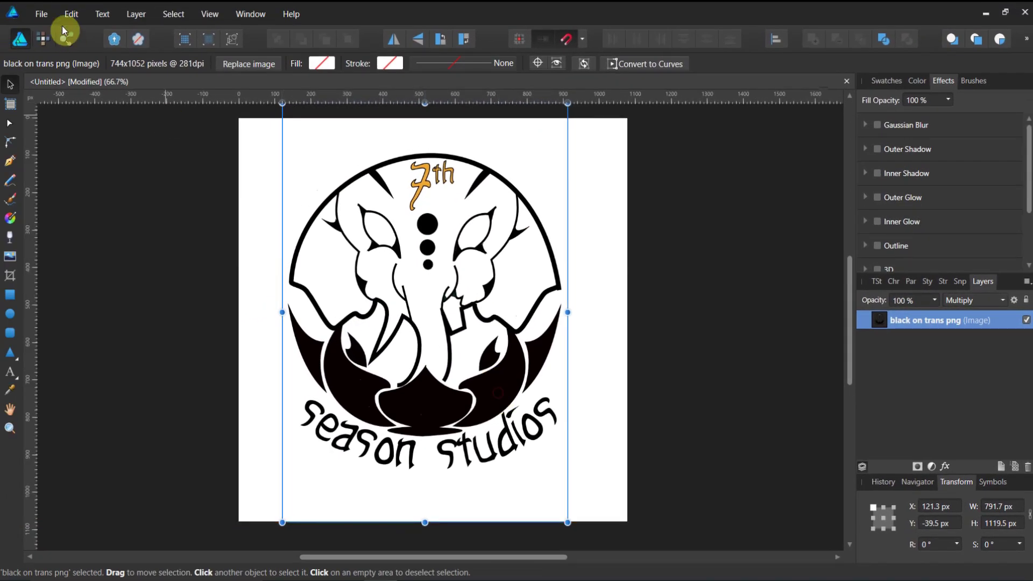
{"action": "left_click", "coordinate": [42, 14]}
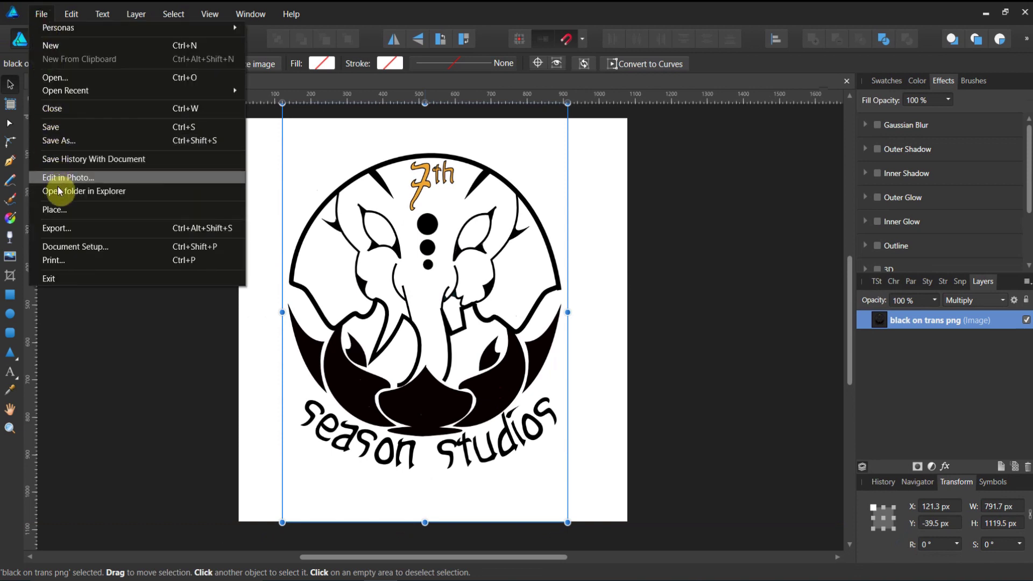
{"action": "left_click", "coordinate": [58, 210]}
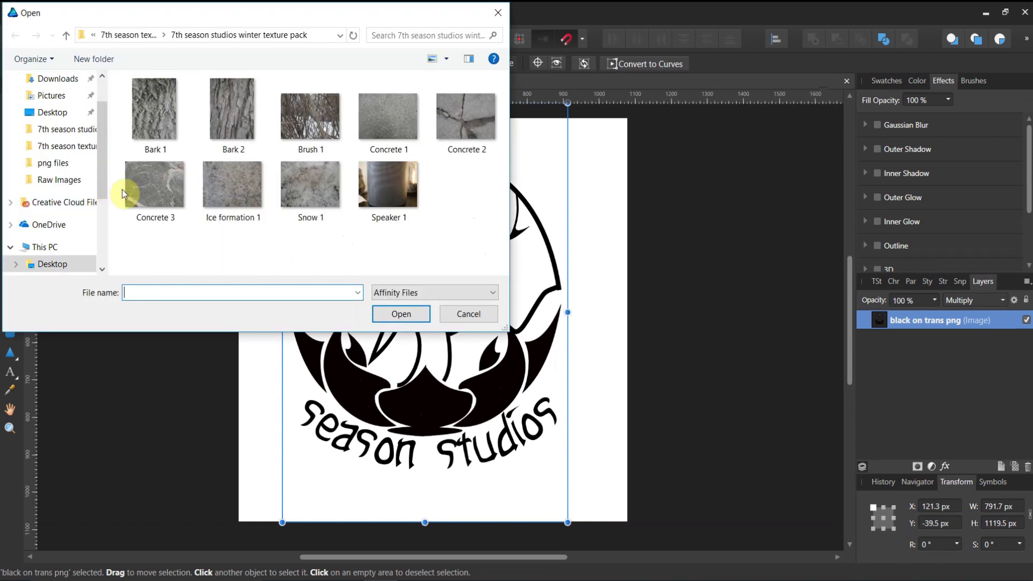
{"action": "left_click", "coordinate": [400, 193]}
{"action": "left_click", "coordinate": [406, 313]}
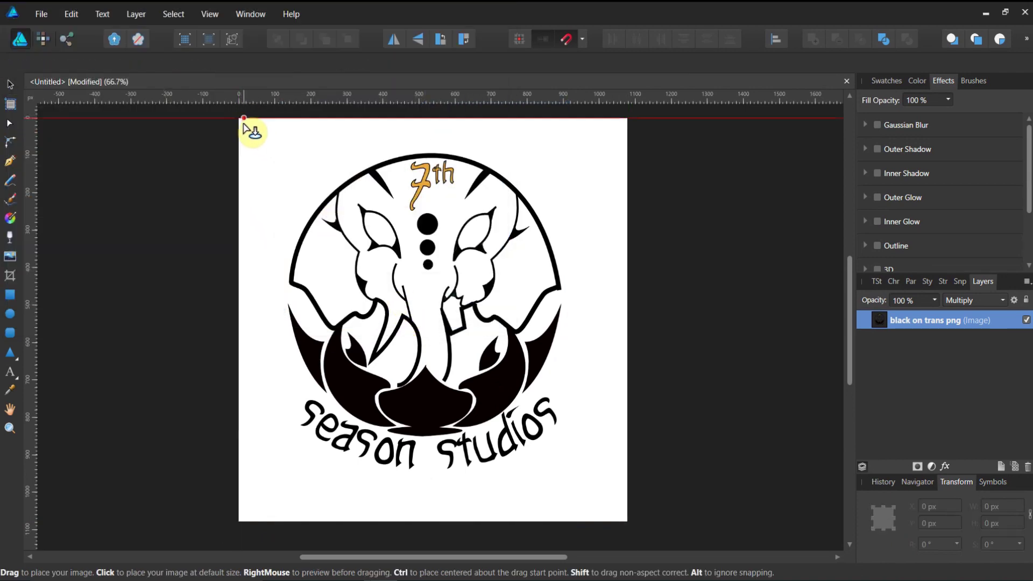
{"action": "left_click_drag", "start_coordinate": [243, 123], "coordinate": [595, 476]}
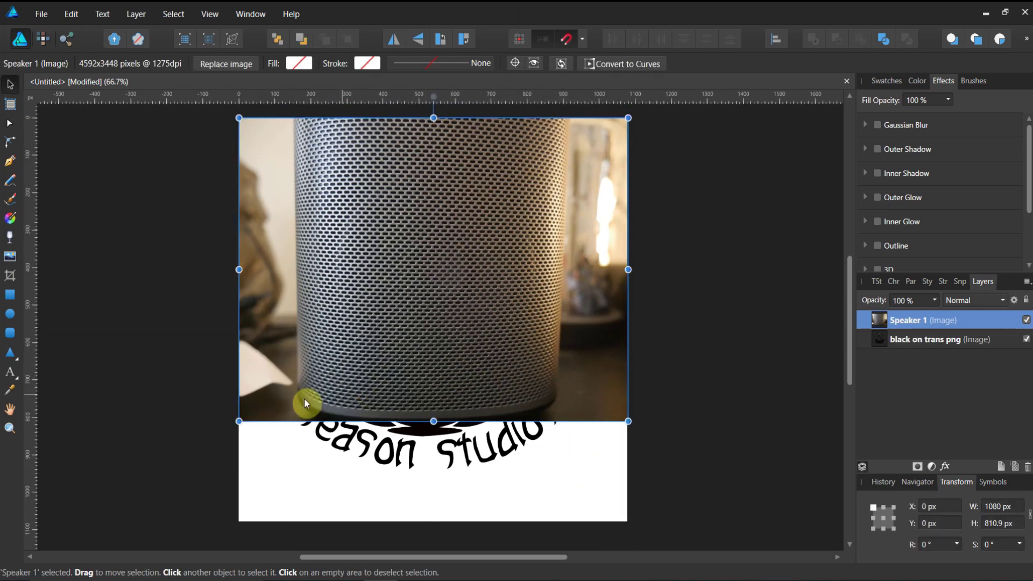
Step: Crop the Speaker 1 photo's left, right, bottom and top edges in to the grille
{"action": "left_click", "coordinate": [11, 279]}
{"action": "left_click_drag", "start_coordinate": [235, 266], "coordinate": [301, 267]}
{"action": "left_click_drag", "start_coordinate": [626, 267], "coordinate": [446, 273]}
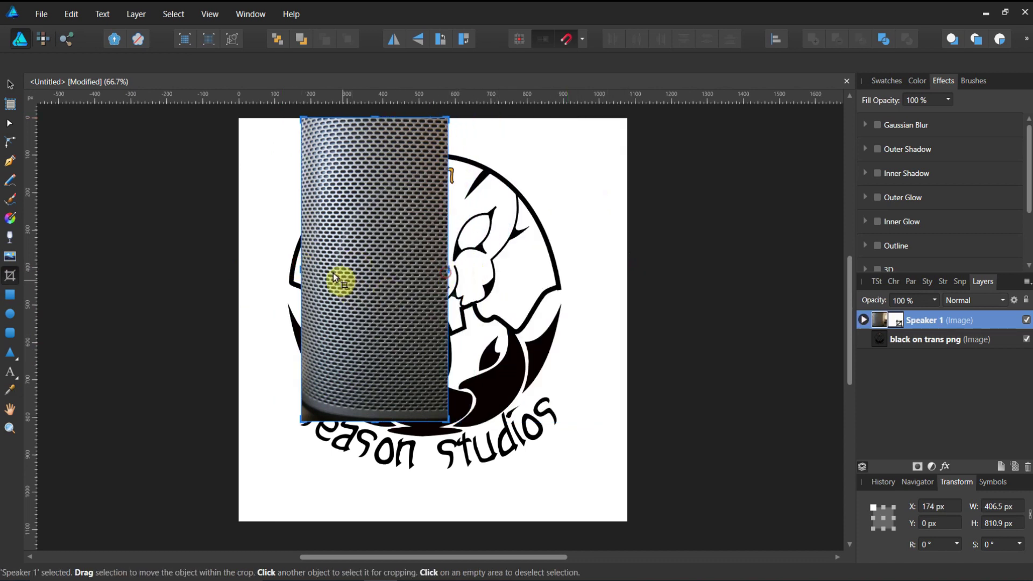
{"action": "left_click_drag", "start_coordinate": [301, 267], "coordinate": [326, 285]}
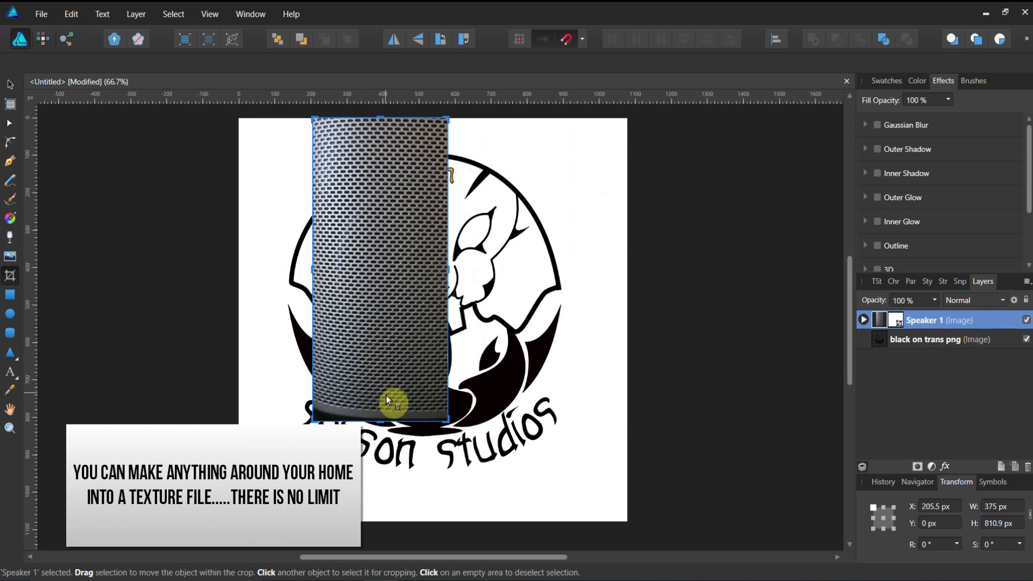
{"action": "left_click_drag", "start_coordinate": [381, 418], "coordinate": [401, 252]}
{"action": "left_click_drag", "start_coordinate": [379, 114], "coordinate": [377, 131]}
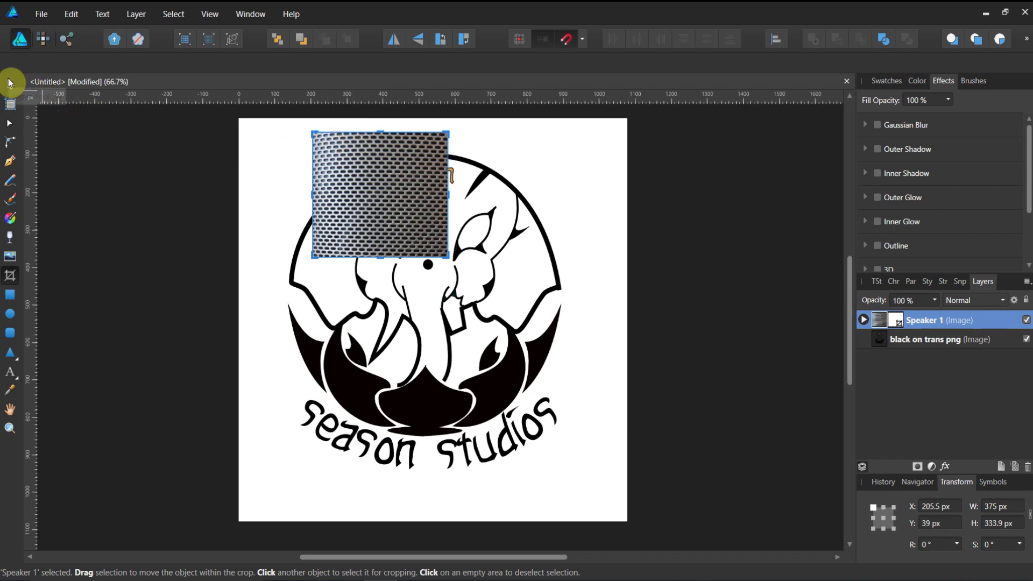
Step: Snap the cropped grille to the canvas's top-left corner and stretch it to 1080 × 1080 px
{"action": "left_click", "coordinate": [11, 84]}
{"action": "left_click_drag", "start_coordinate": [354, 232], "coordinate": [281, 218]}
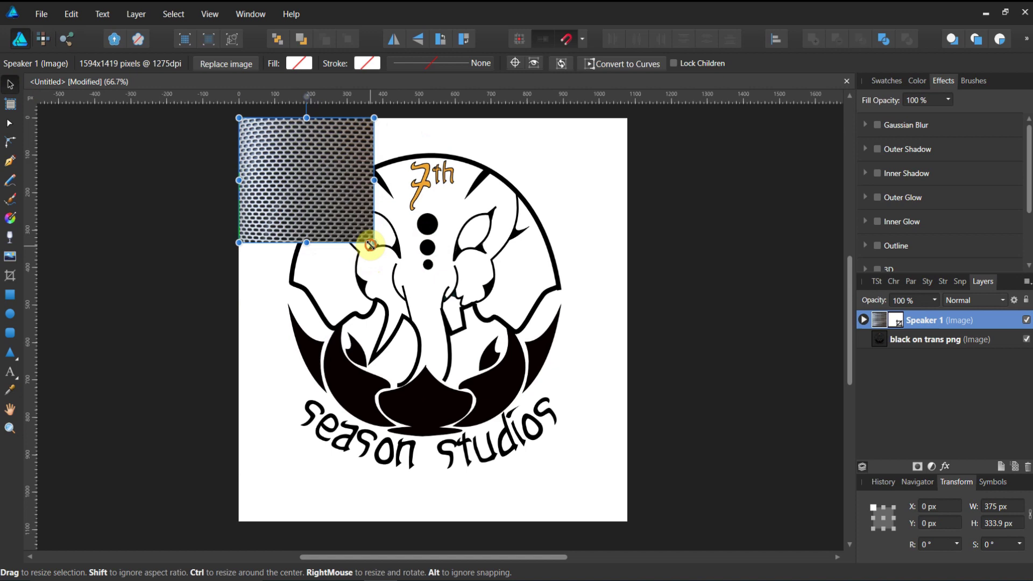
{"action": "left_click_drag", "start_coordinate": [370, 246], "coordinate": [647, 459]}
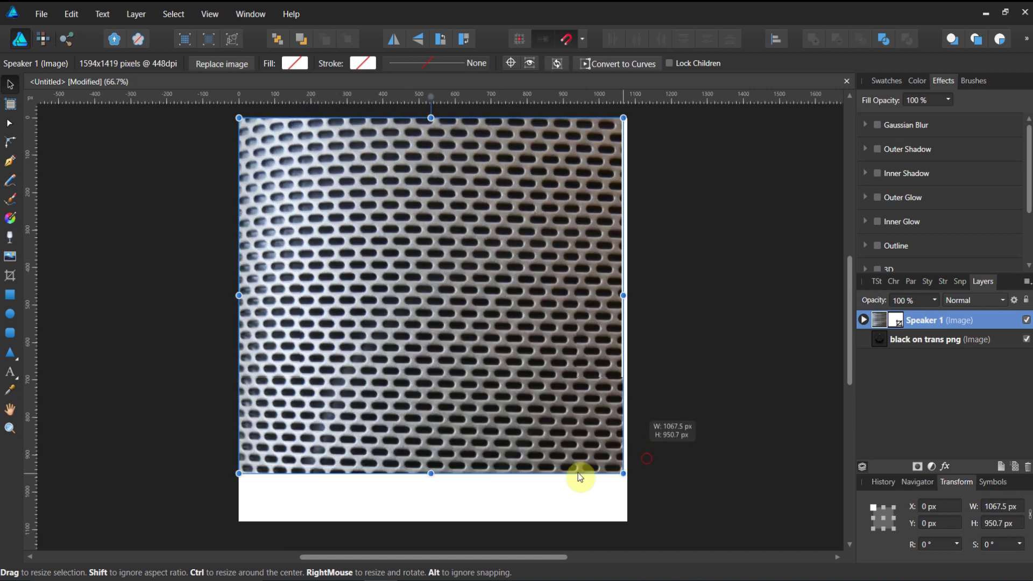
{"action": "left_click_drag", "start_coordinate": [433, 472], "coordinate": [438, 521]}
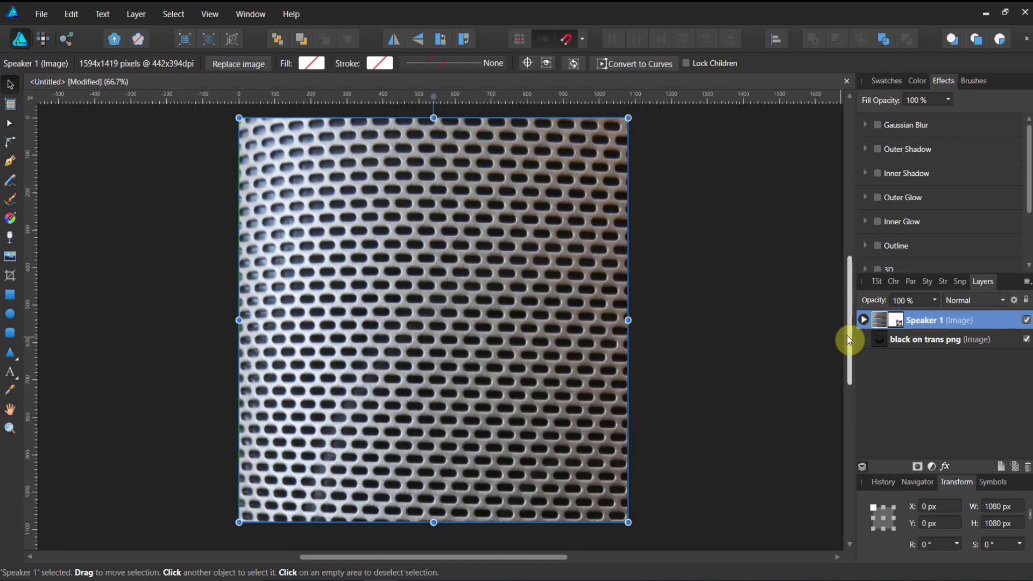
Step: Rasterize the Speaker 1 image into a 1080 × 1080 px pixel layer, merging its crop rectangle
{"action": "left_click", "coordinate": [863, 319]}
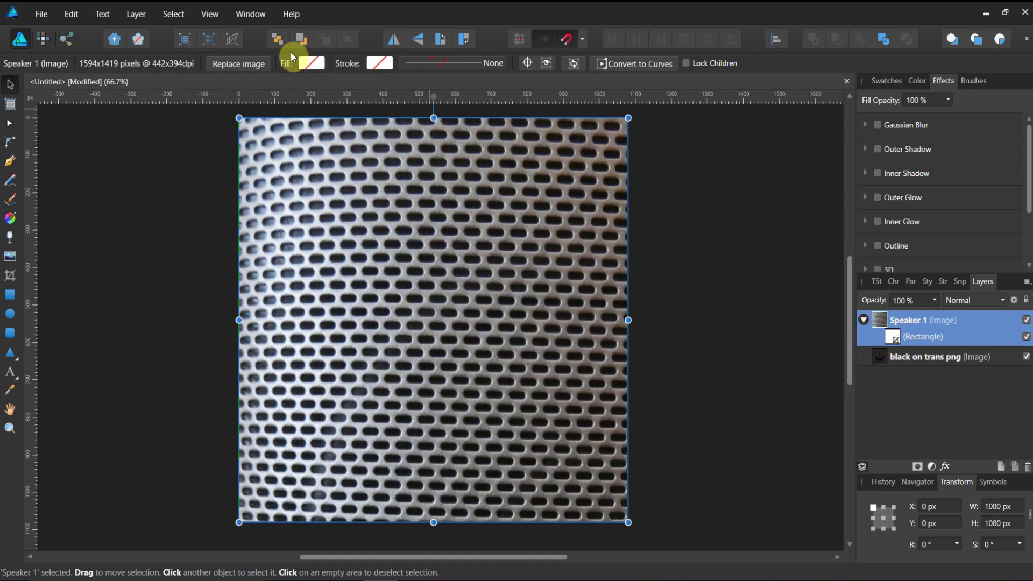
{"action": "left_click", "coordinate": [142, 18]}
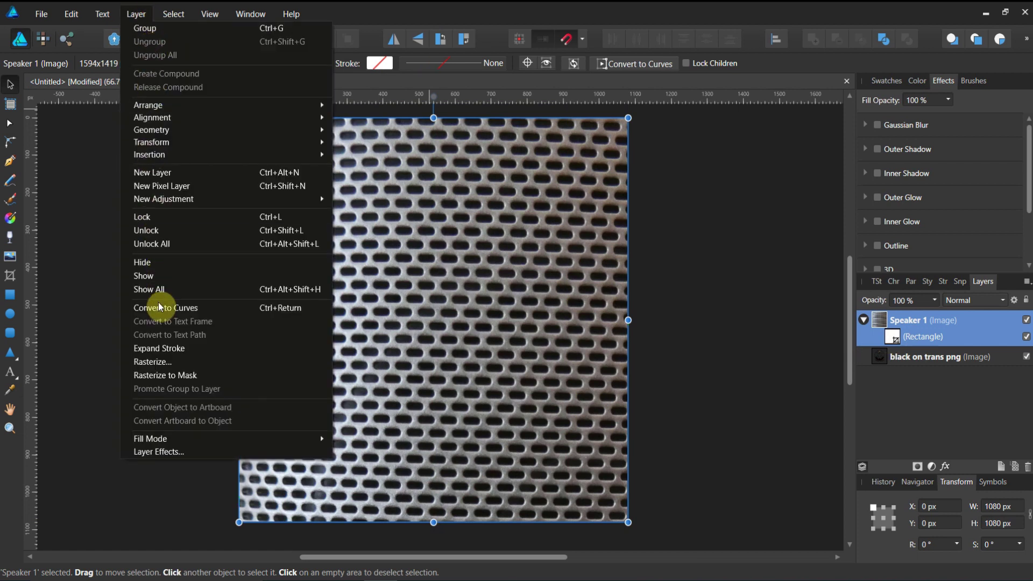
{"action": "left_click", "coordinate": [163, 364]}
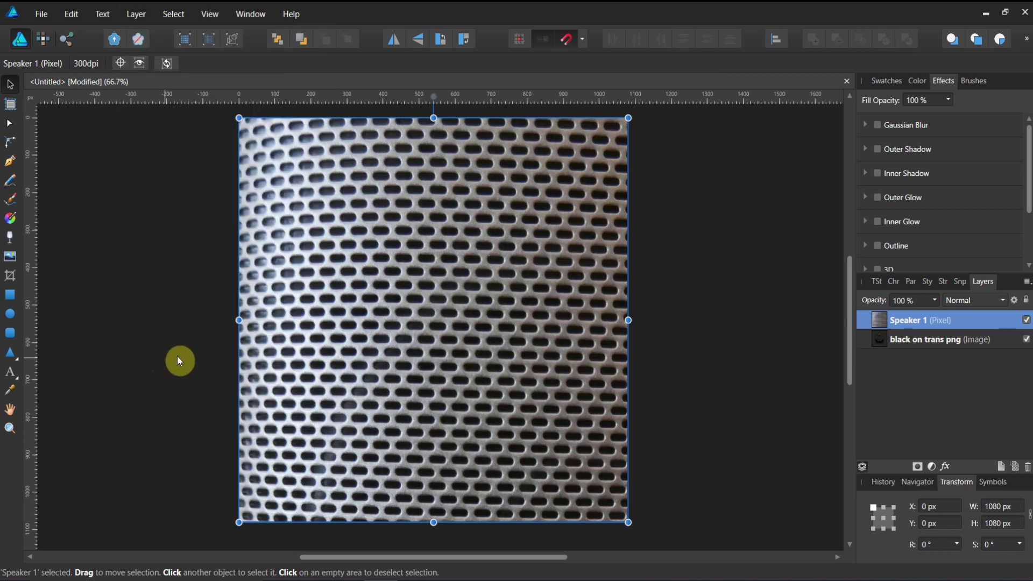
Step: Duplicate the Speaker 1 layer and move the copy beneath the 'black on trans png' logo layer
{"action": "right_click", "coordinate": [886, 321]}
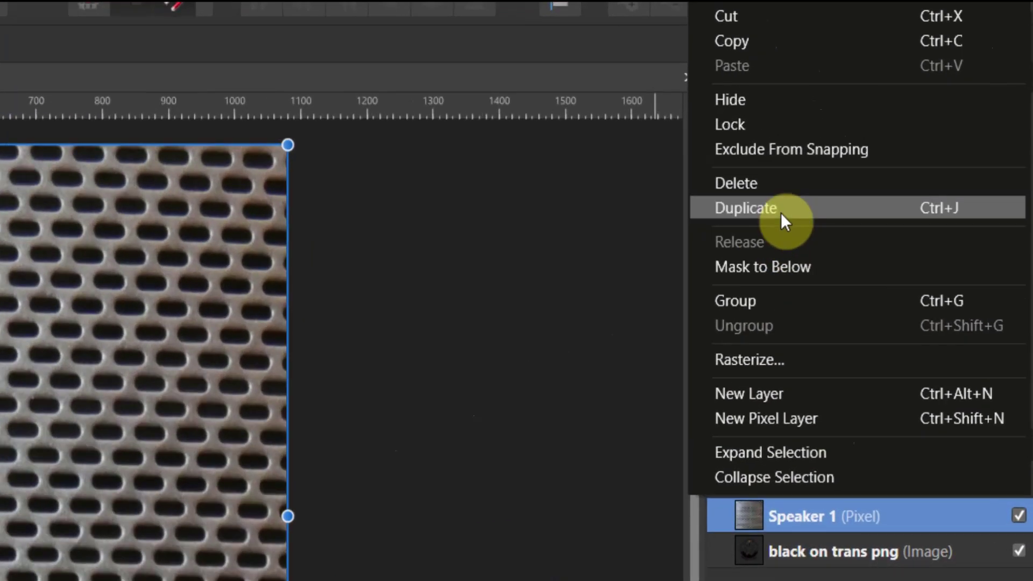
{"action": "left_click", "coordinate": [780, 210]}
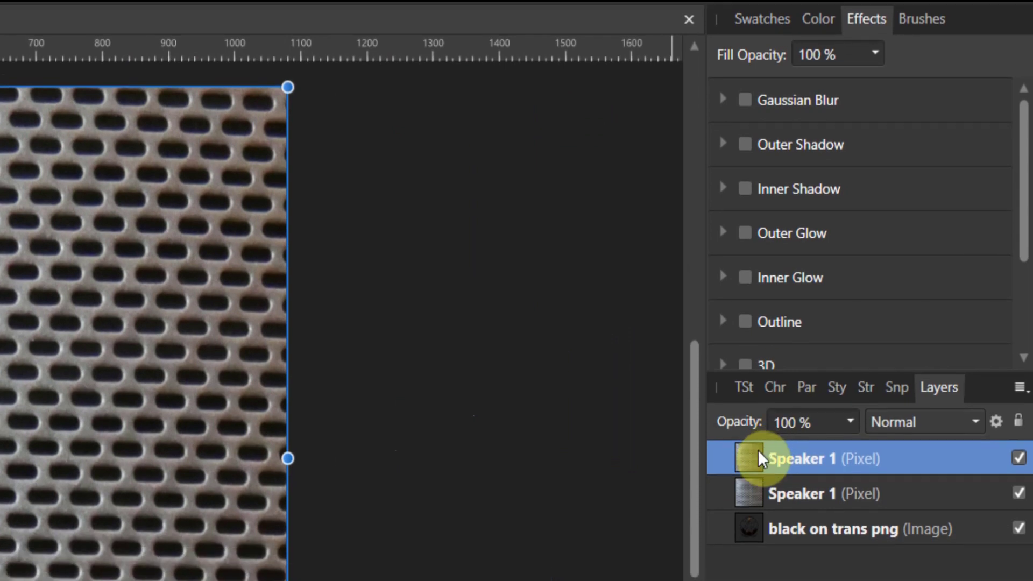
{"action": "left_click_drag", "start_coordinate": [758, 459], "coordinate": [773, 564]}
{"action": "left_click_drag", "start_coordinate": [773, 484], "coordinate": [774, 491]}
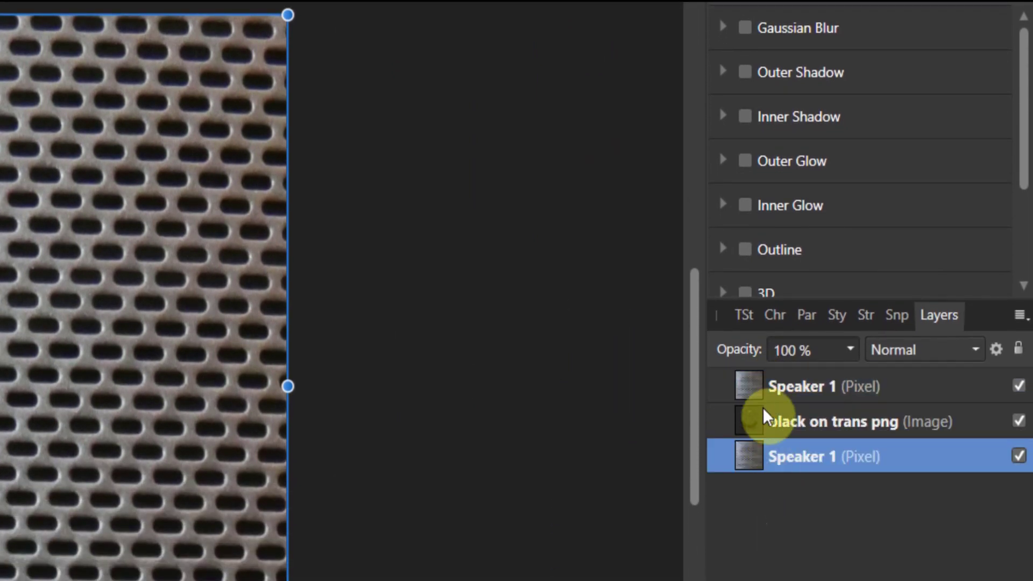
Step: Add a Black and White adjustment to the top Speaker 1 layer
{"action": "left_click", "coordinate": [761, 388]}
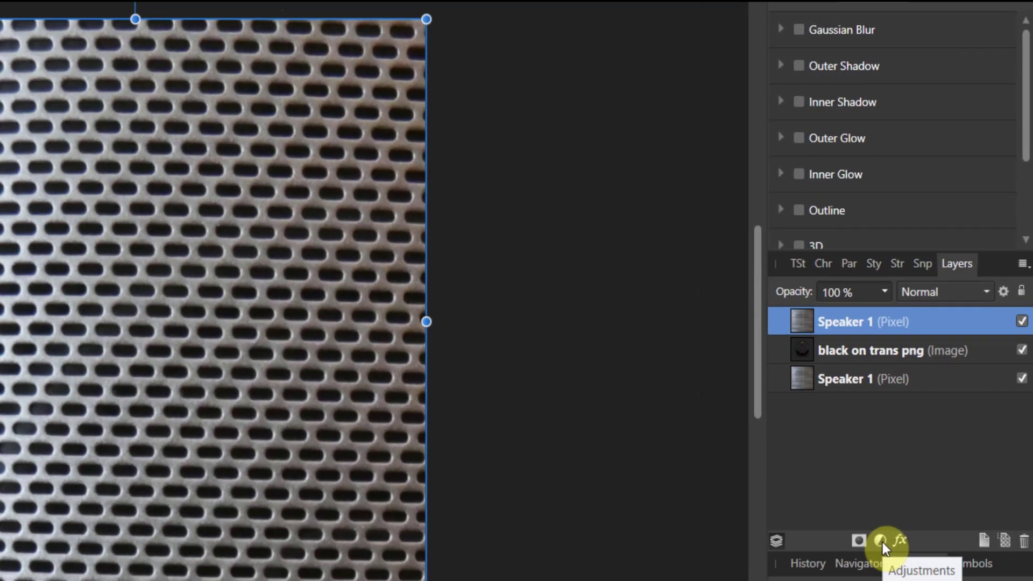
{"action": "left_click", "coordinate": [880, 540]}
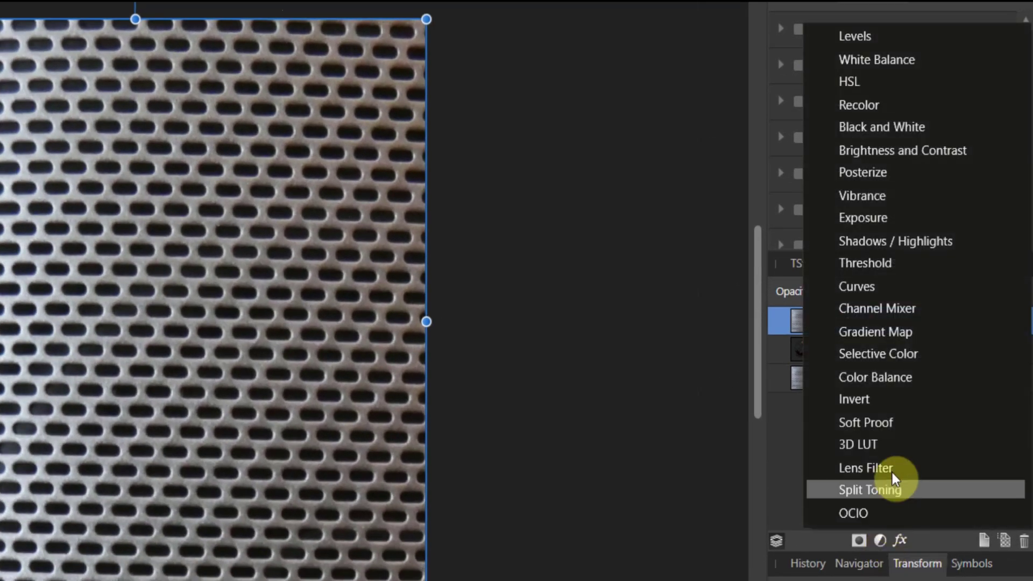
{"action": "left_click", "coordinate": [887, 127]}
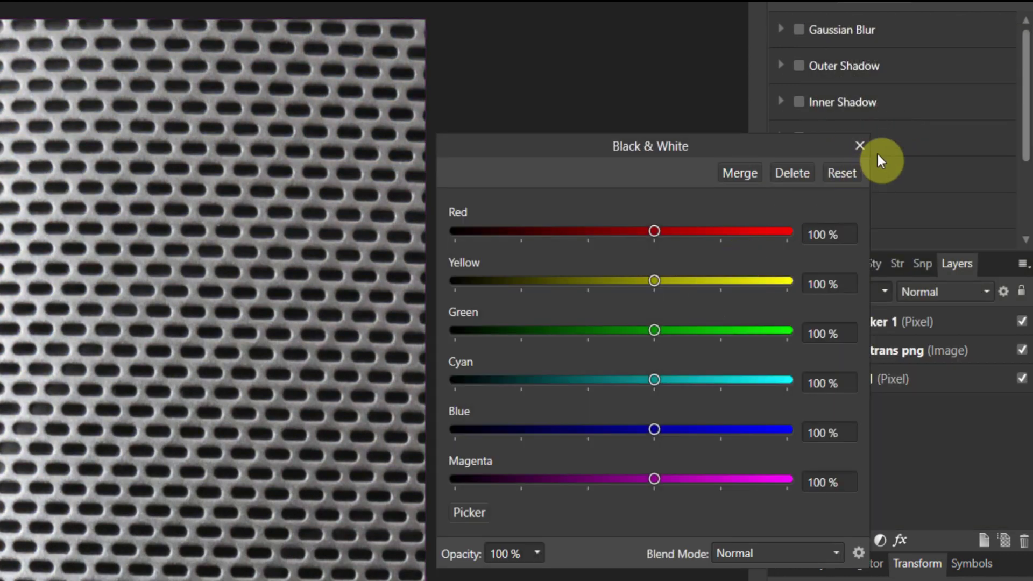
{"action": "left_click", "coordinate": [856, 144]}
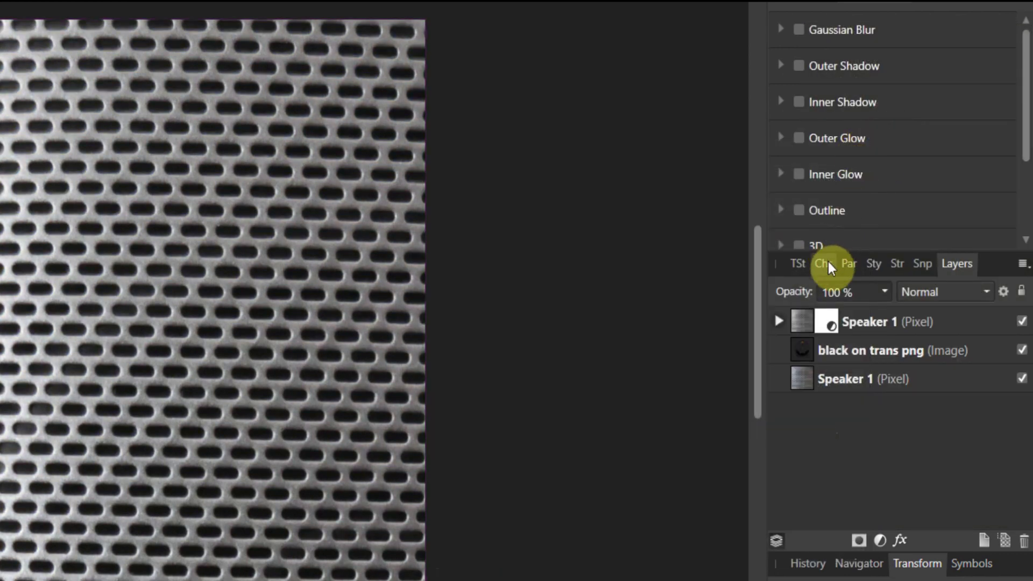
Step: Give the top Speaker 1 layer a Levels adjustment with Black Level 39% and White Level 45%
{"action": "left_click", "coordinate": [804, 322]}
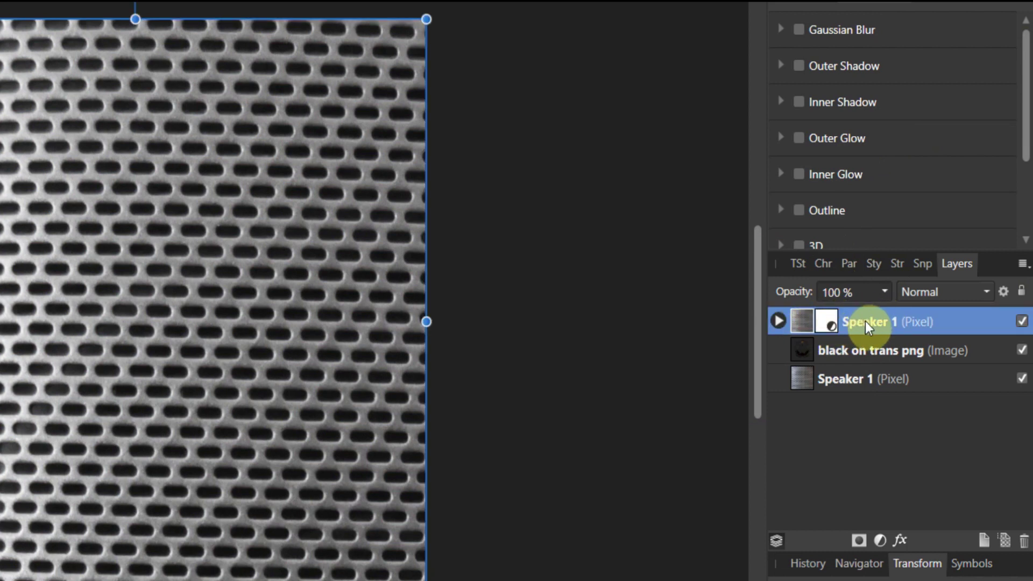
{"action": "left_click", "coordinate": [880, 541]}
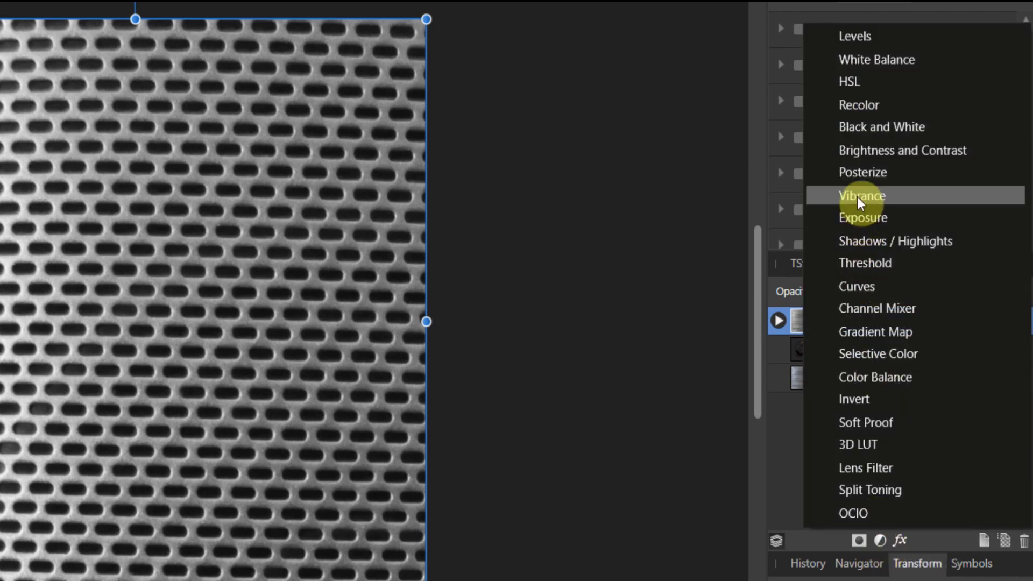
{"action": "left_click", "coordinate": [848, 39]}
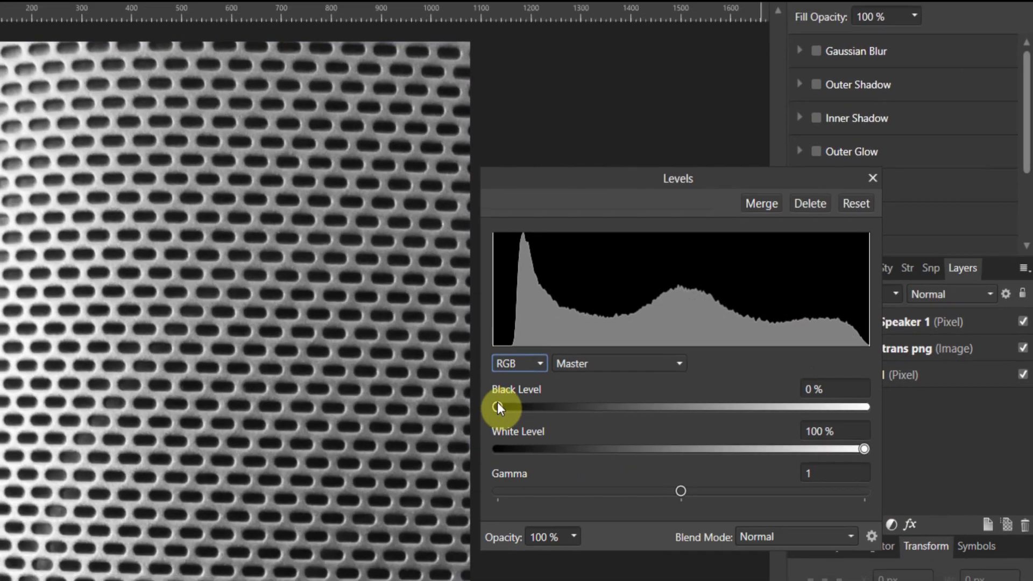
{"action": "left_click_drag", "start_coordinate": [455, 413], "coordinate": [545, 415]}
{"action": "left_click_drag", "start_coordinate": [706, 382], "coordinate": [750, 383]}
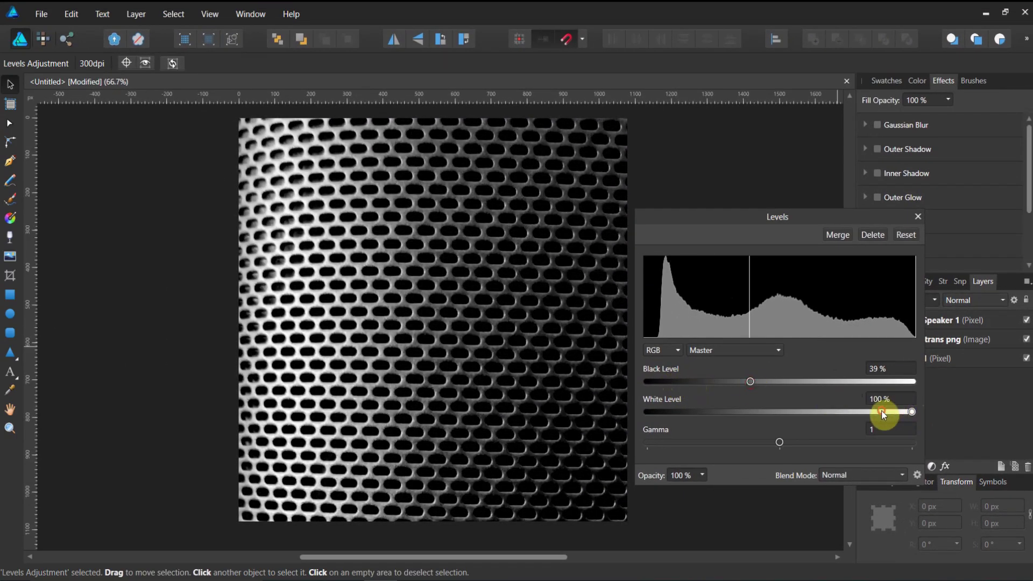
{"action": "left_click_drag", "start_coordinate": [912, 412], "coordinate": [767, 431]}
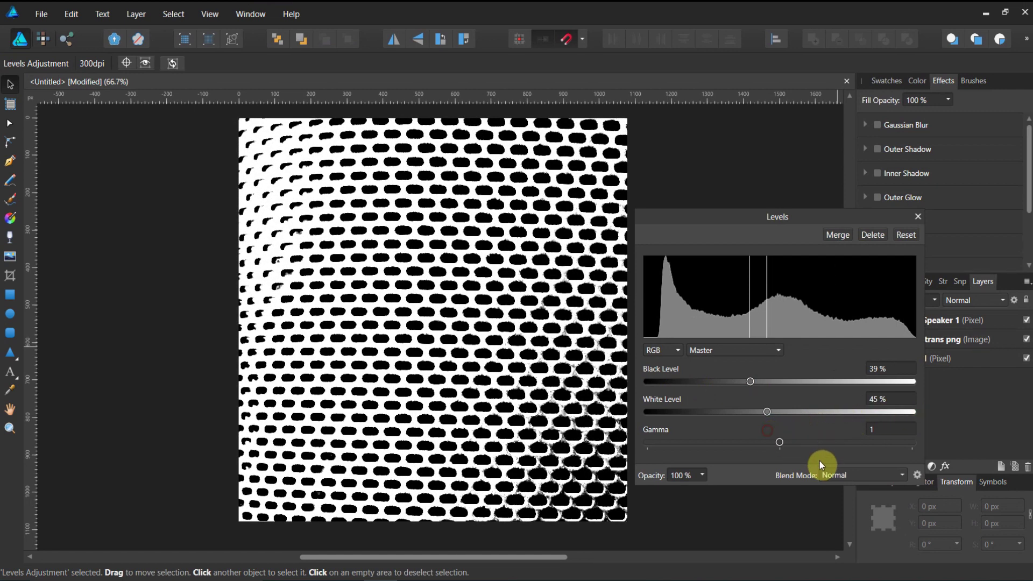
{"action": "left_click", "coordinate": [917, 216]}
Step: Rasterize the top Speaker 1 grille layer to a mask
{"action": "left_click", "coordinate": [881, 322]}
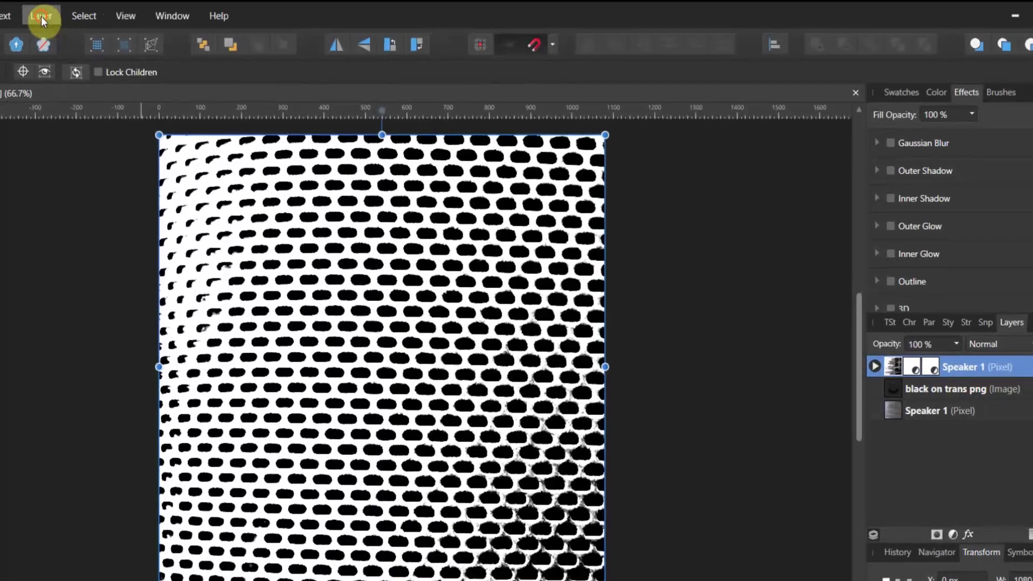
{"action": "left_click", "coordinate": [137, 14]}
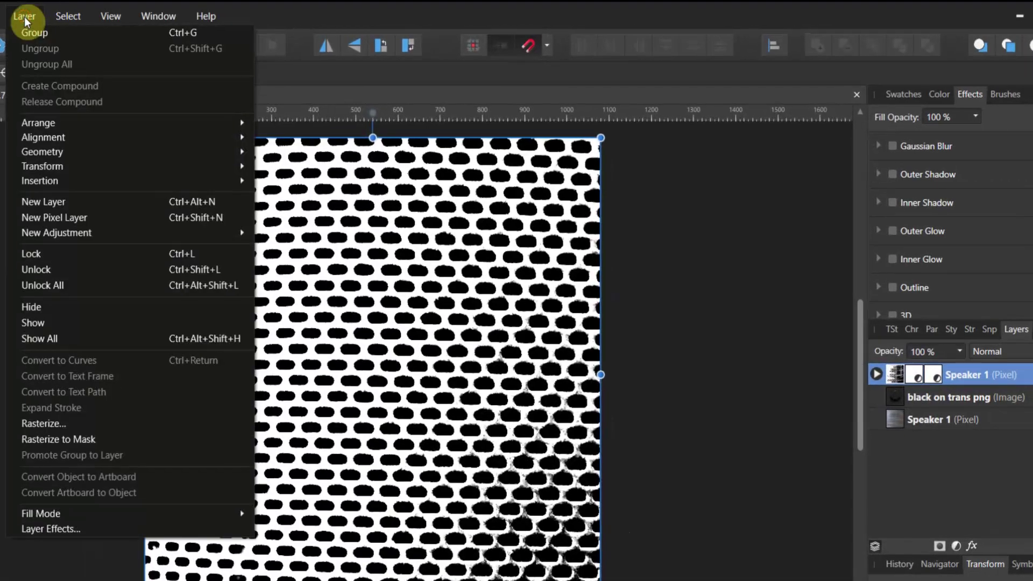
{"action": "left_click", "coordinate": [99, 439]}
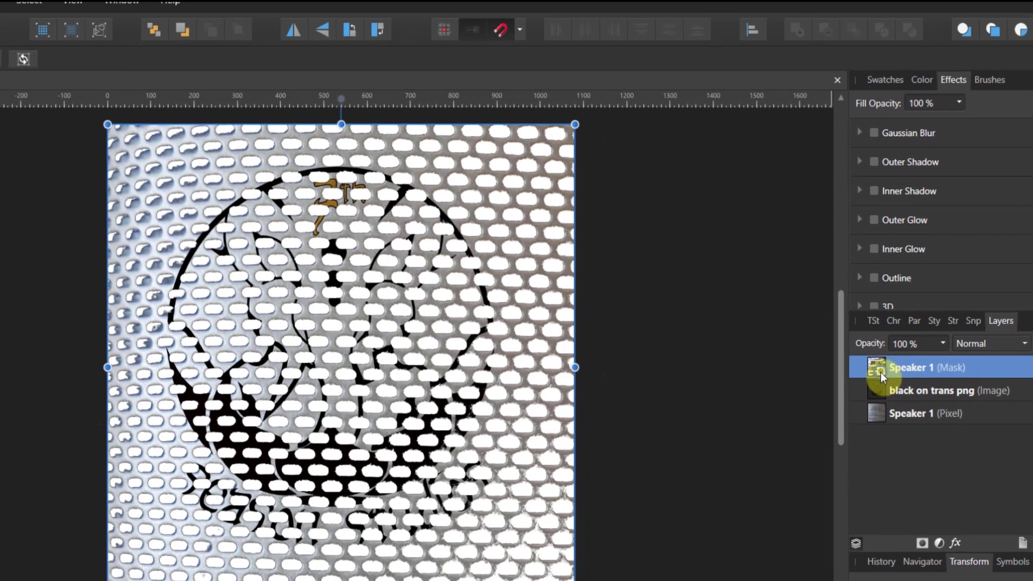
Step: Apply the grille mask to the elephant logo below with Mask to Below, then deselect
{"action": "right_click", "coordinate": [901, 380]}
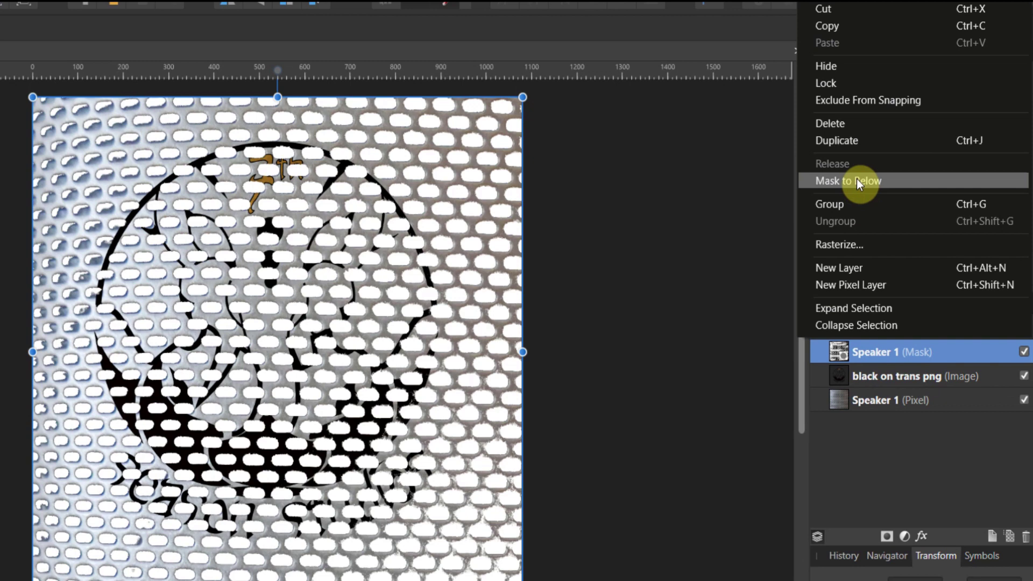
{"action": "left_click", "coordinate": [857, 180]}
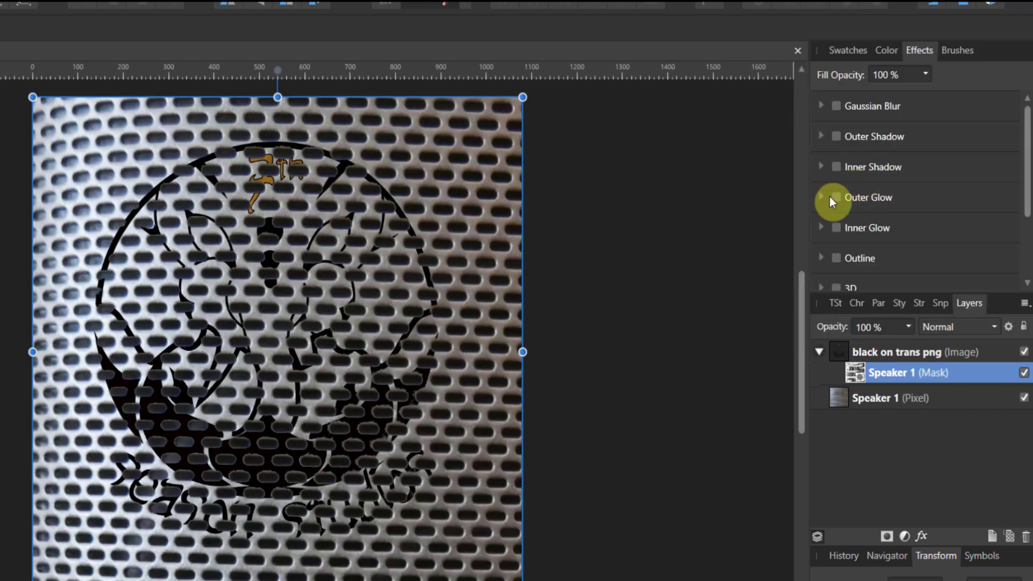
{"action": "left_click", "coordinate": [713, 246]}
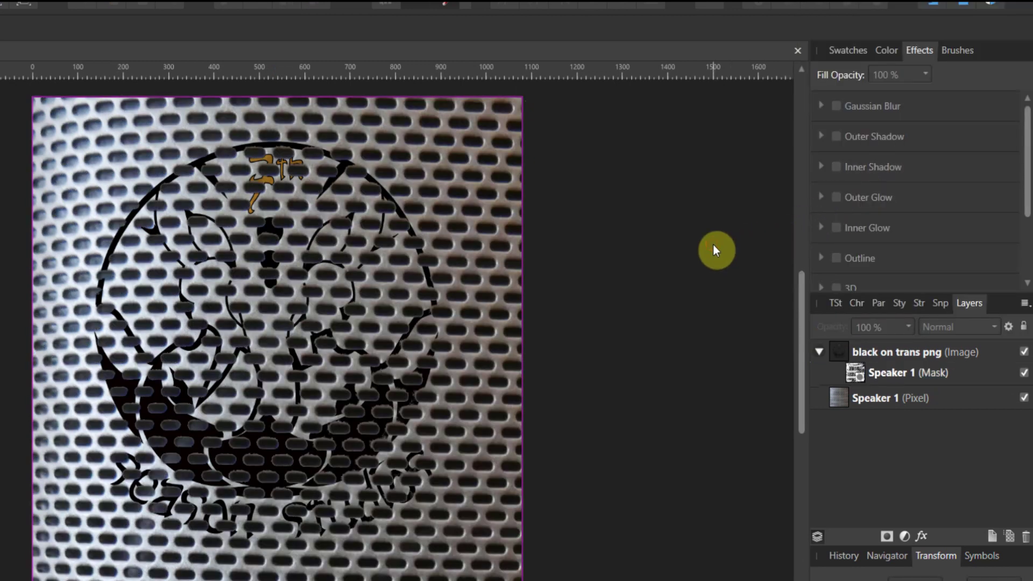